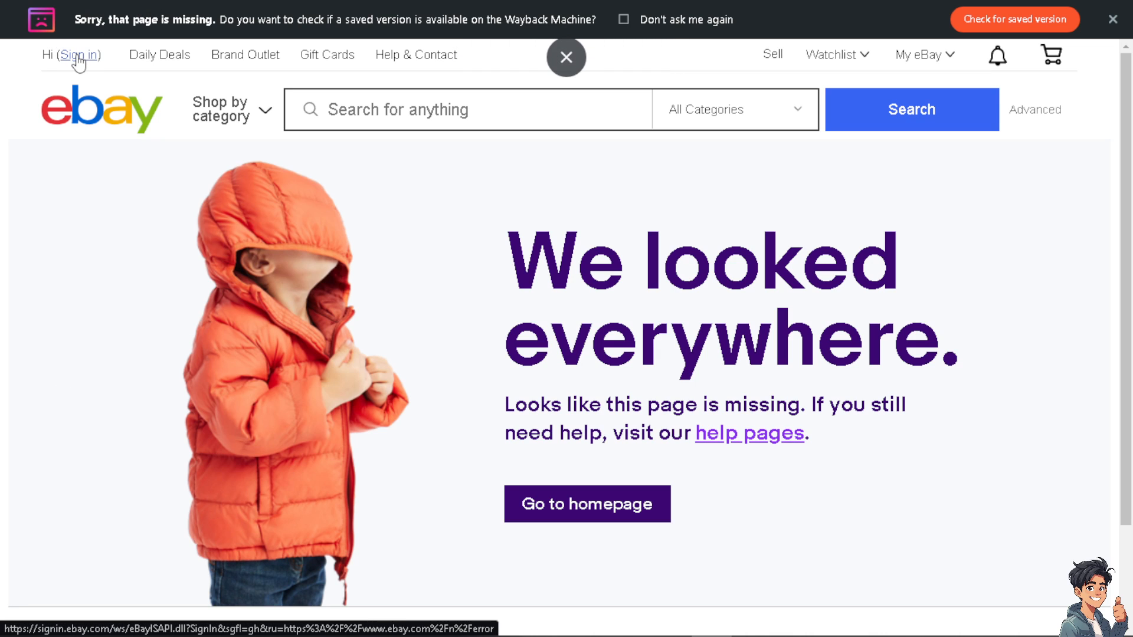
Open the create-account form from Sign in, preview the Business form, then return to Personal
click(77, 56)
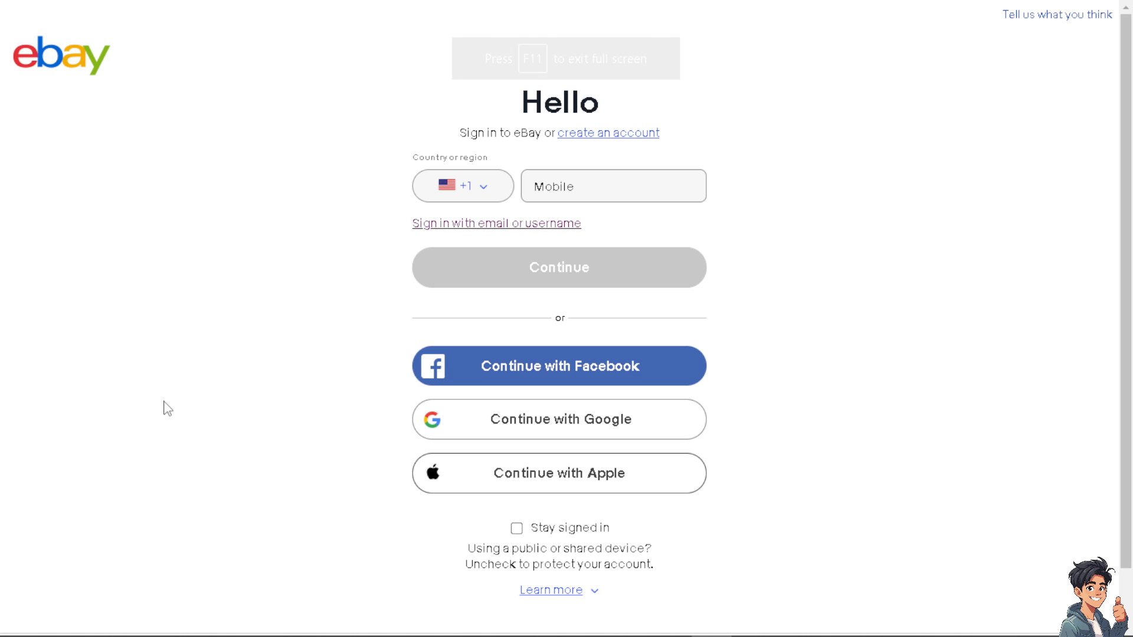
click(593, 134)
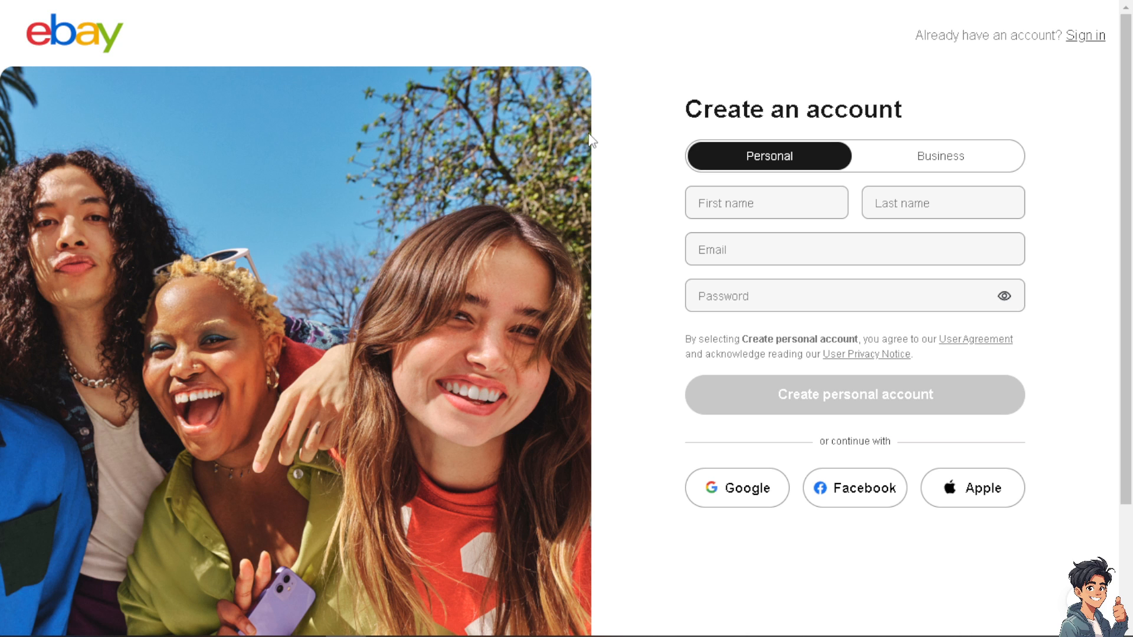
click(939, 168)
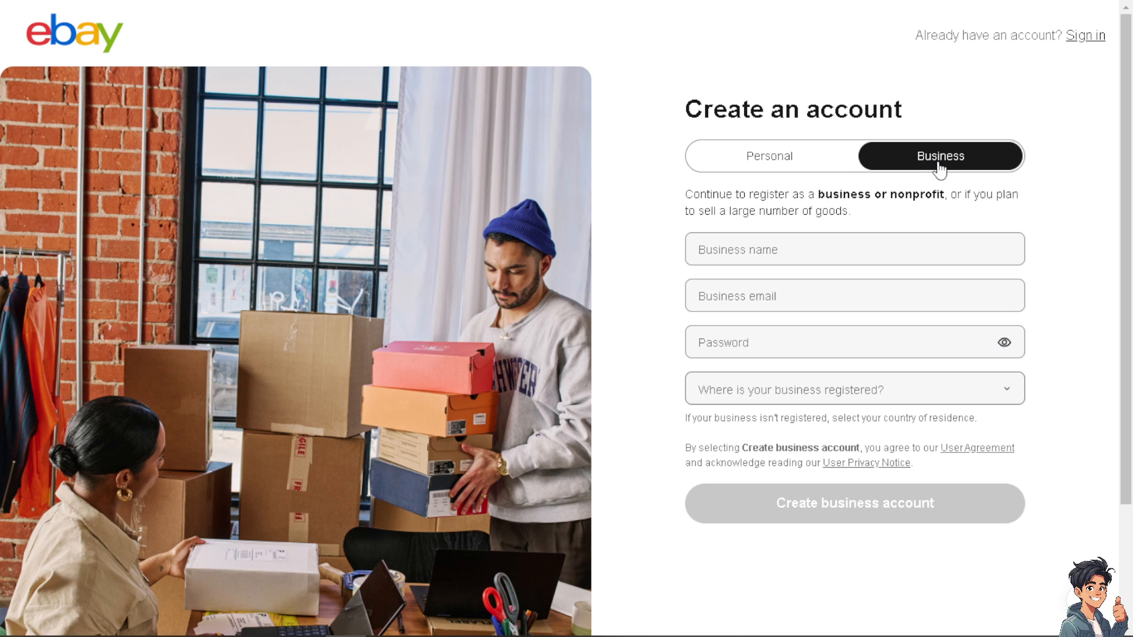
click(813, 158)
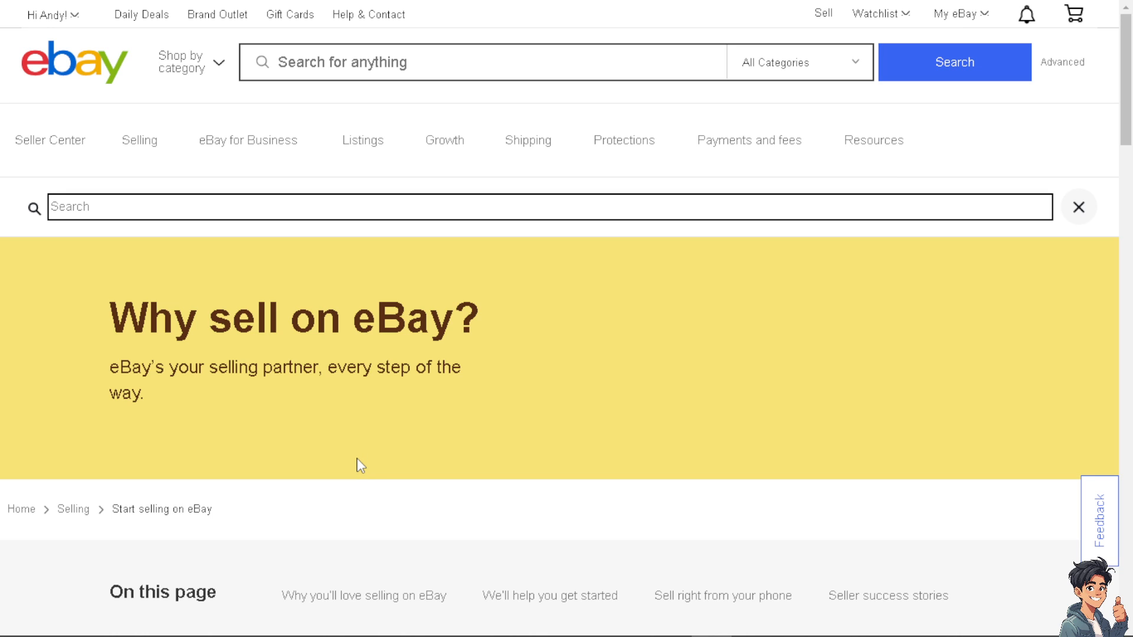
Scroll through the Start selling on eBay guide section by section down to Seller success stories
scroll(361, 466, down, 3)
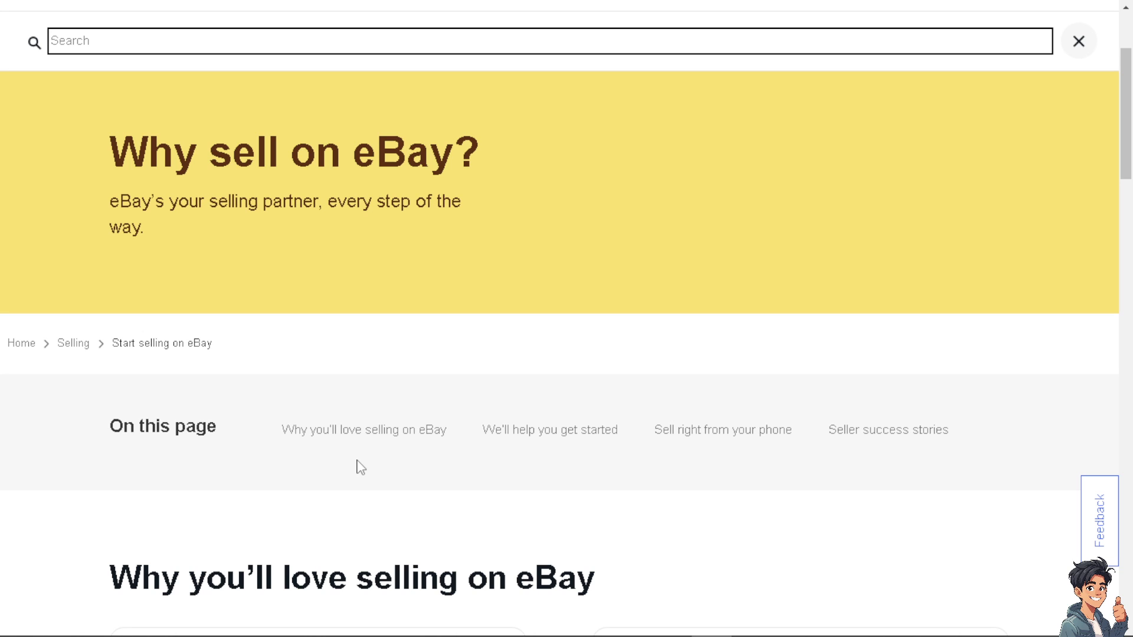
scroll(361, 467, down, 3)
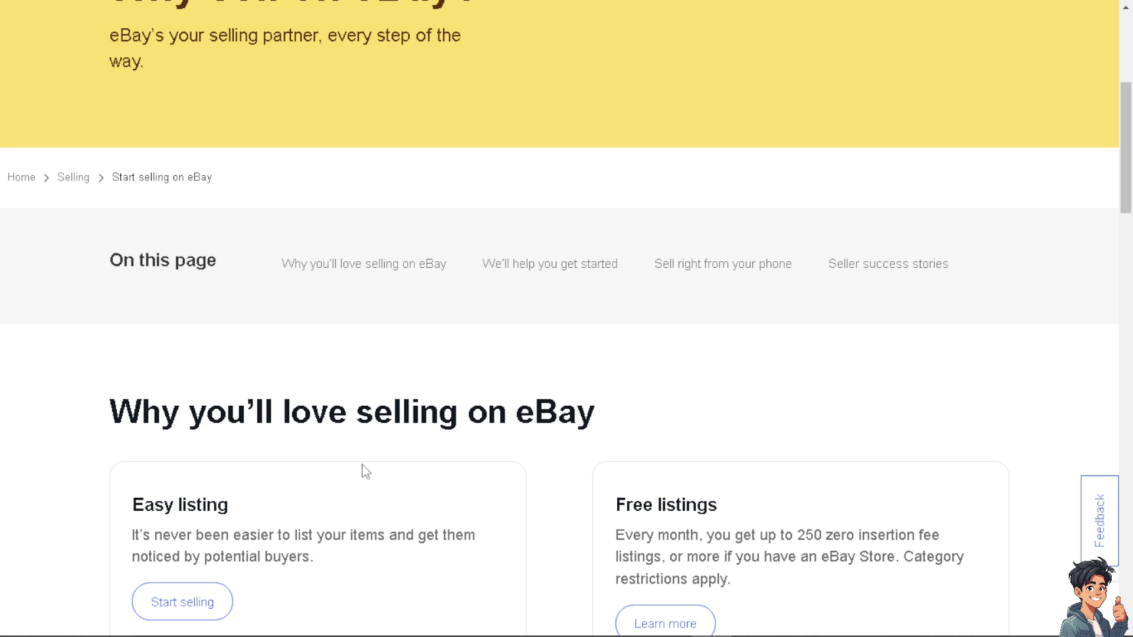
scroll(366, 474, down, 3)
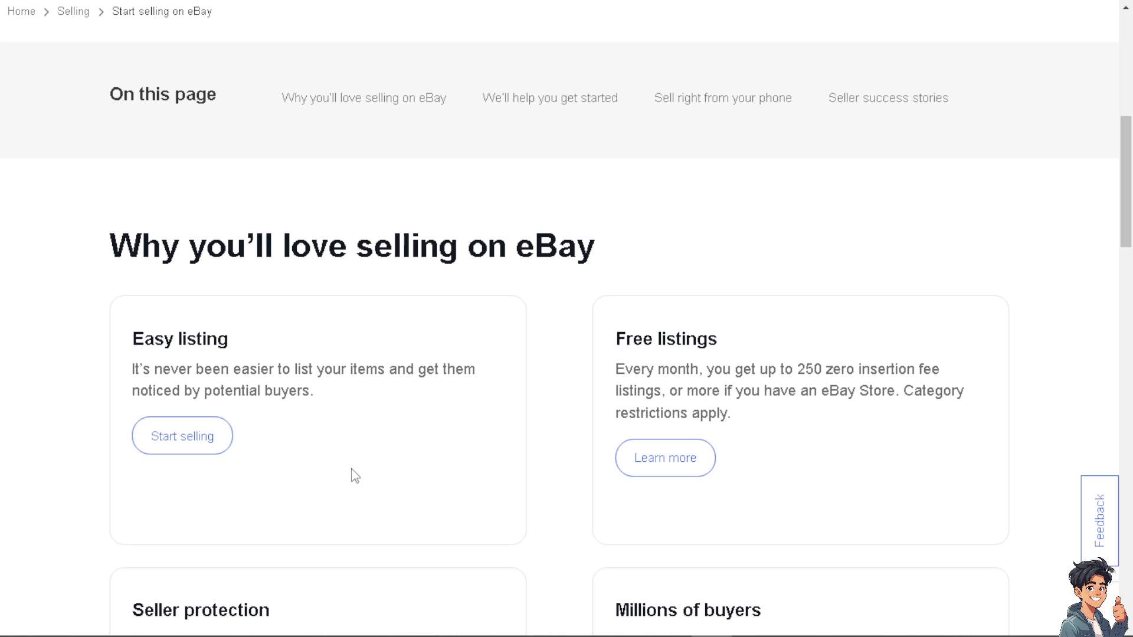
scroll(354, 472, down, 2)
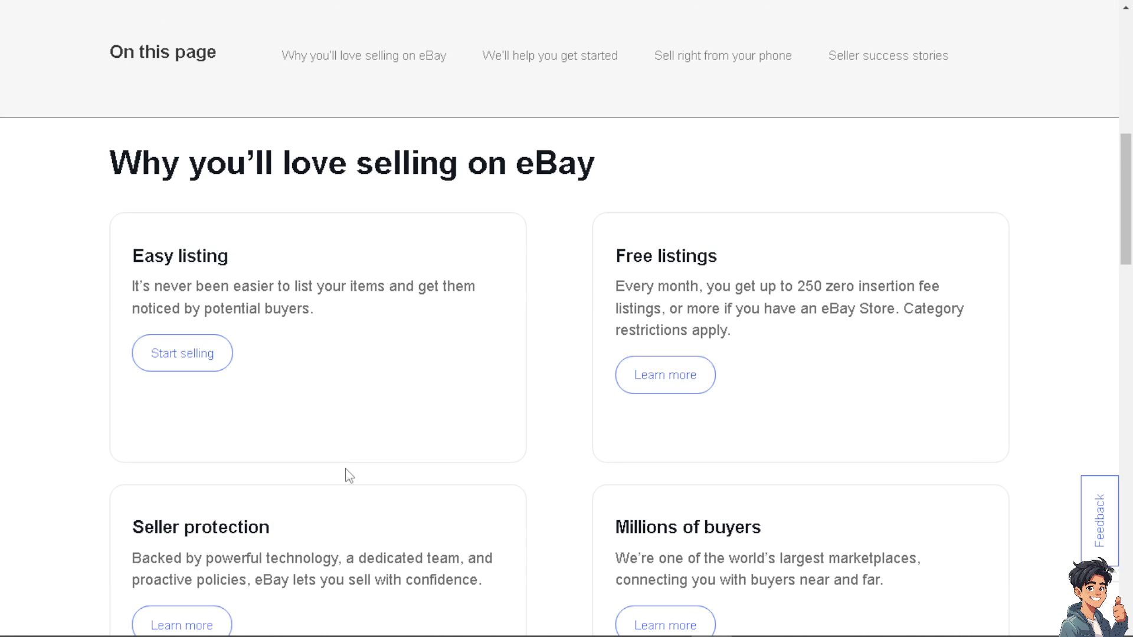
scroll(351, 476, down, 3)
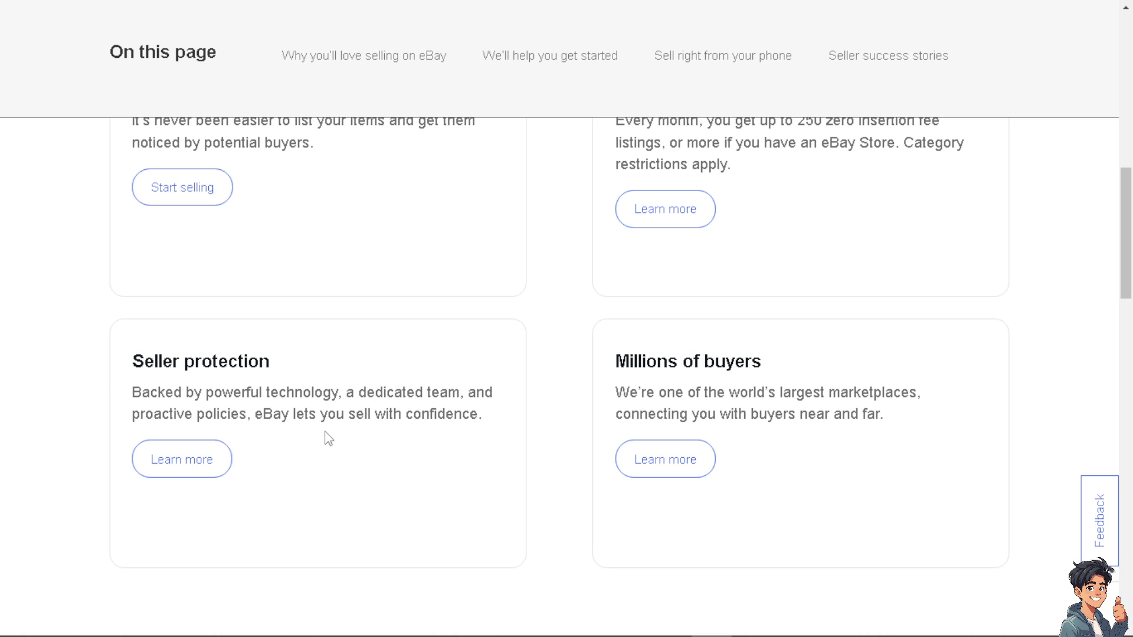
scroll(329, 437, down, 3)
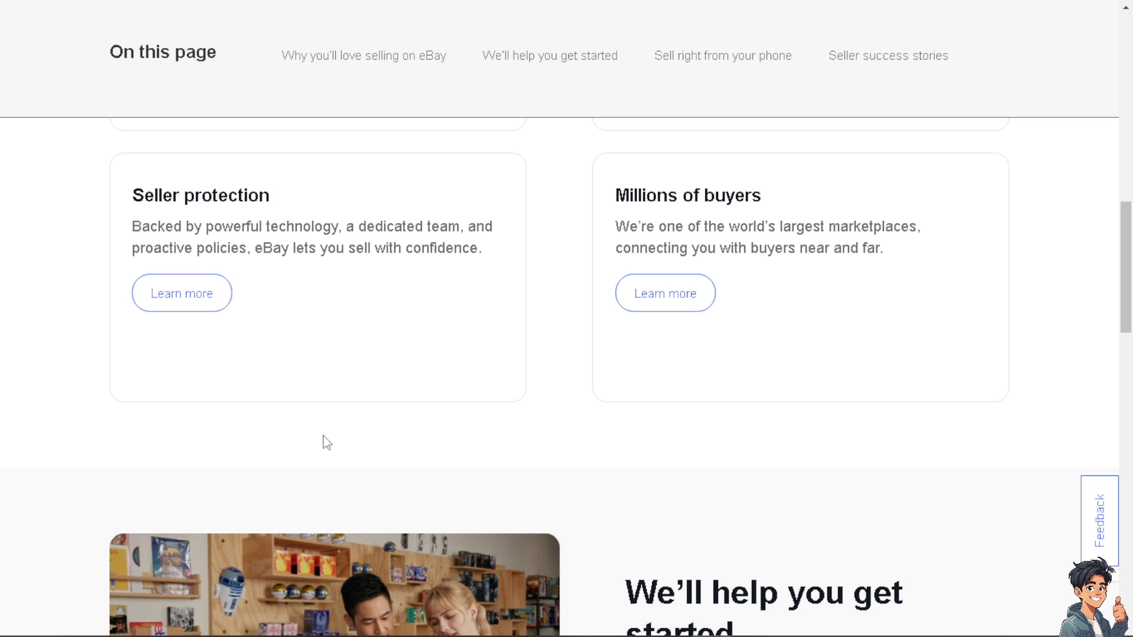
scroll(326, 442, down, 3)
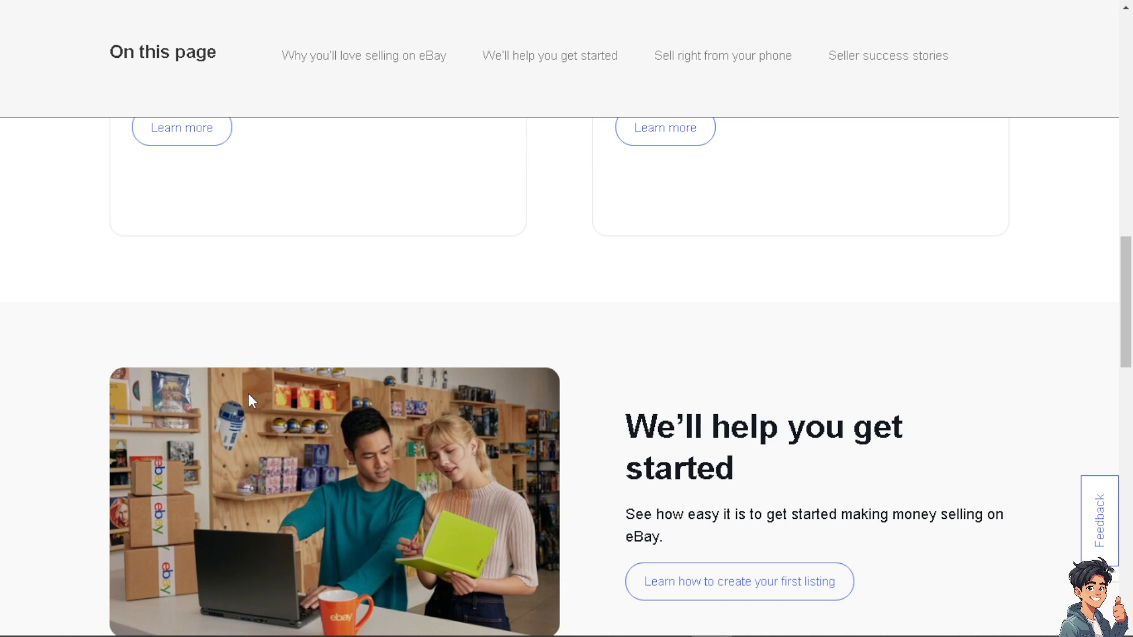
scroll(248, 395, down, 3)
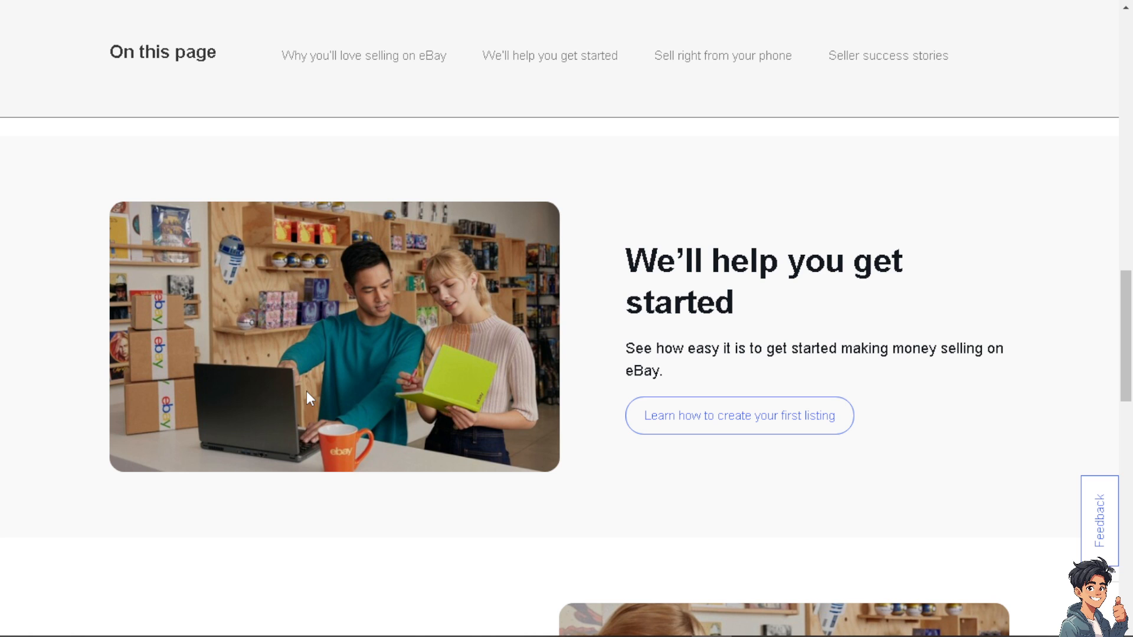
scroll(317, 395, down, 3)
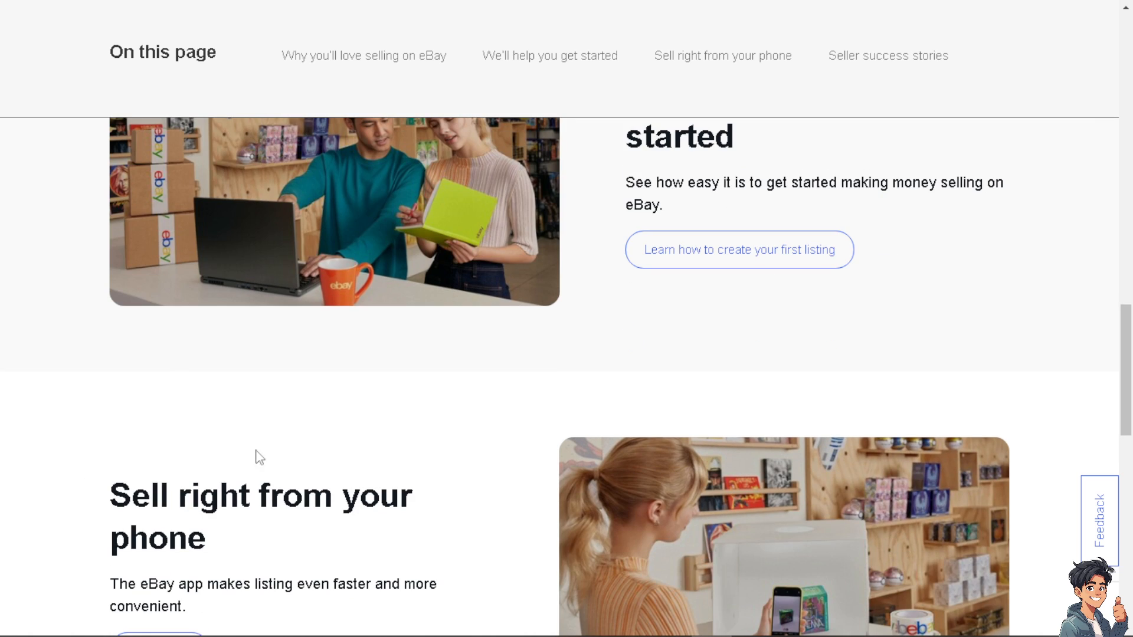
scroll(324, 444, down, 3)
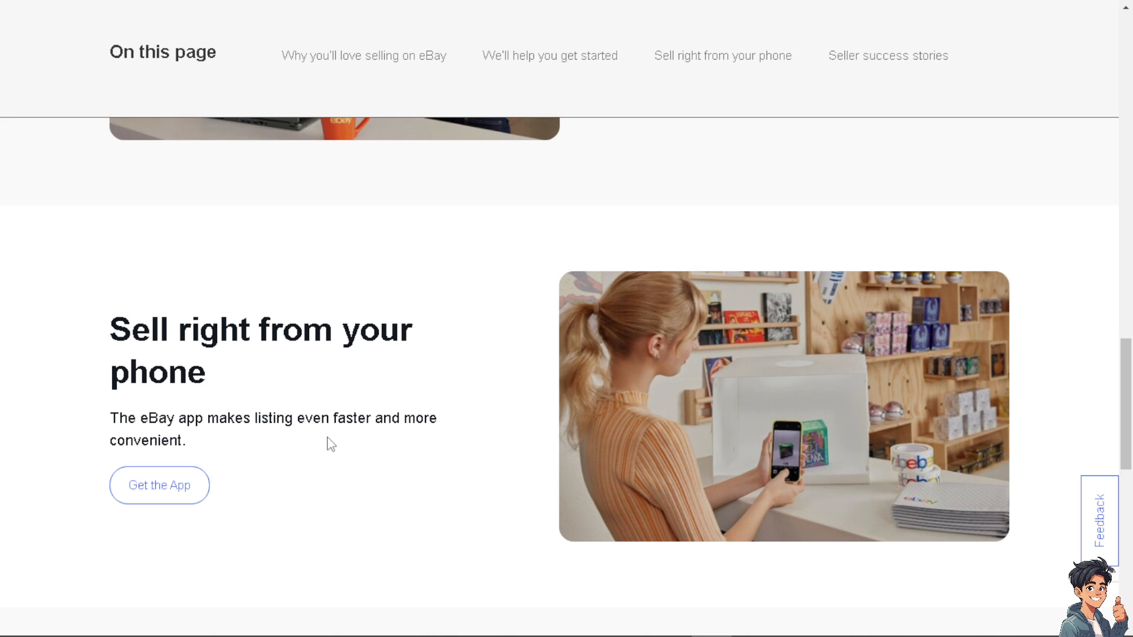
scroll(329, 444, down, 3)
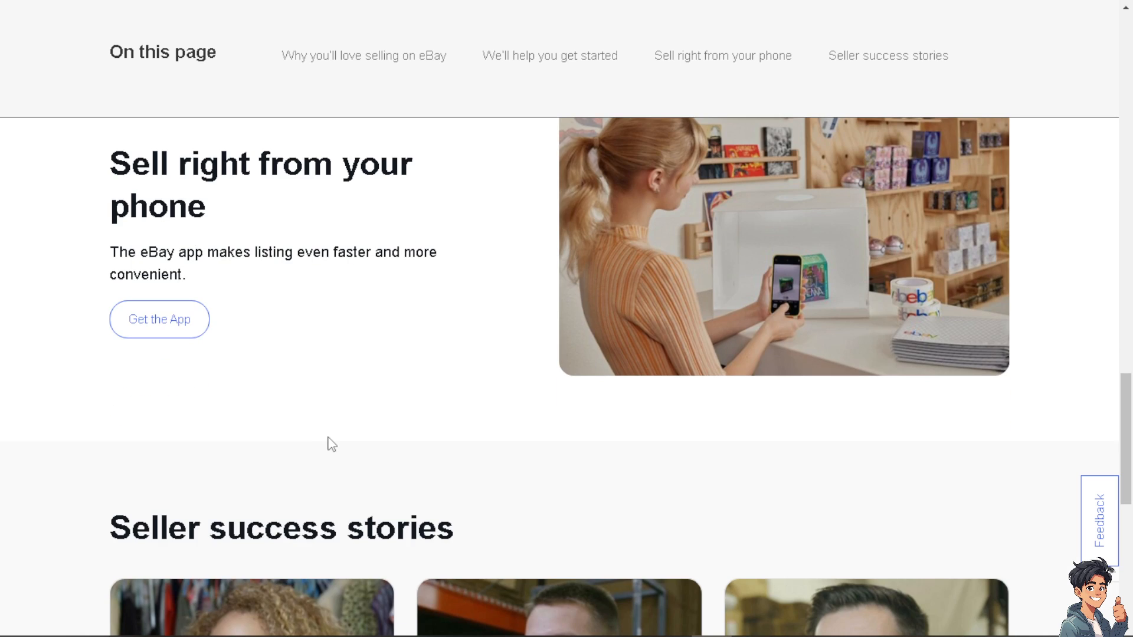
scroll(331, 444, down, 3)
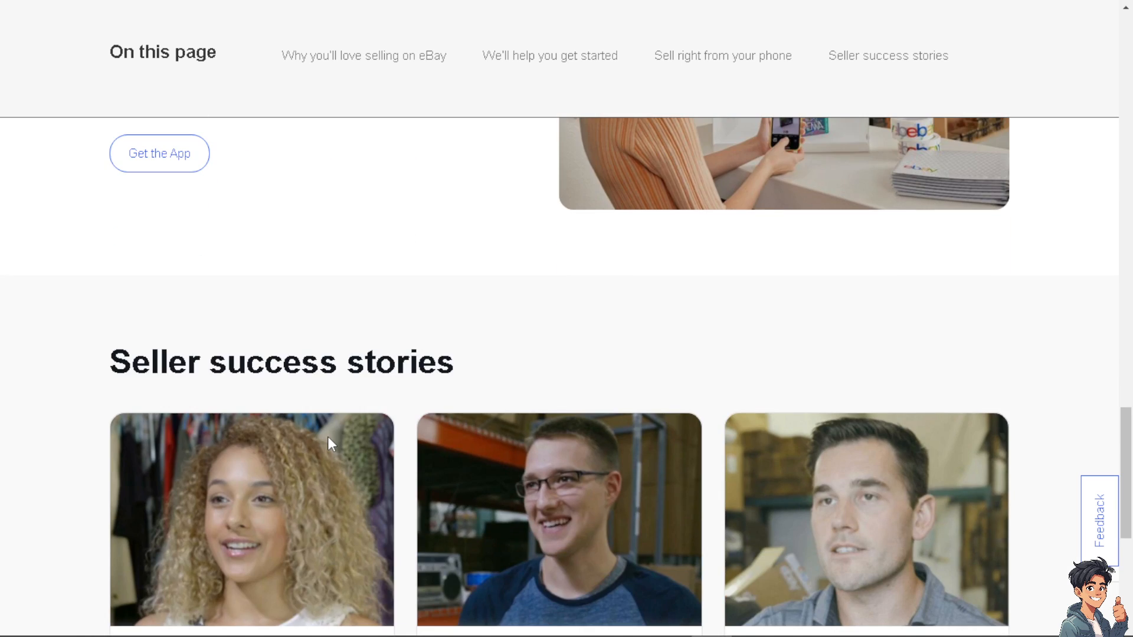
scroll(328, 437, down, 3)
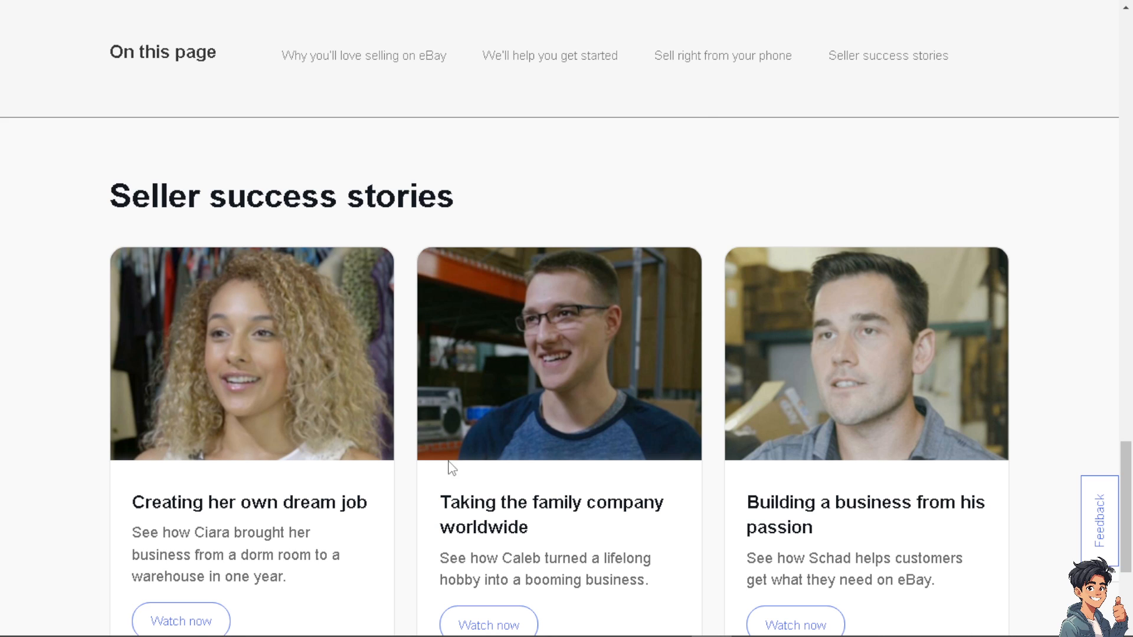
scroll(448, 468, down, 4)
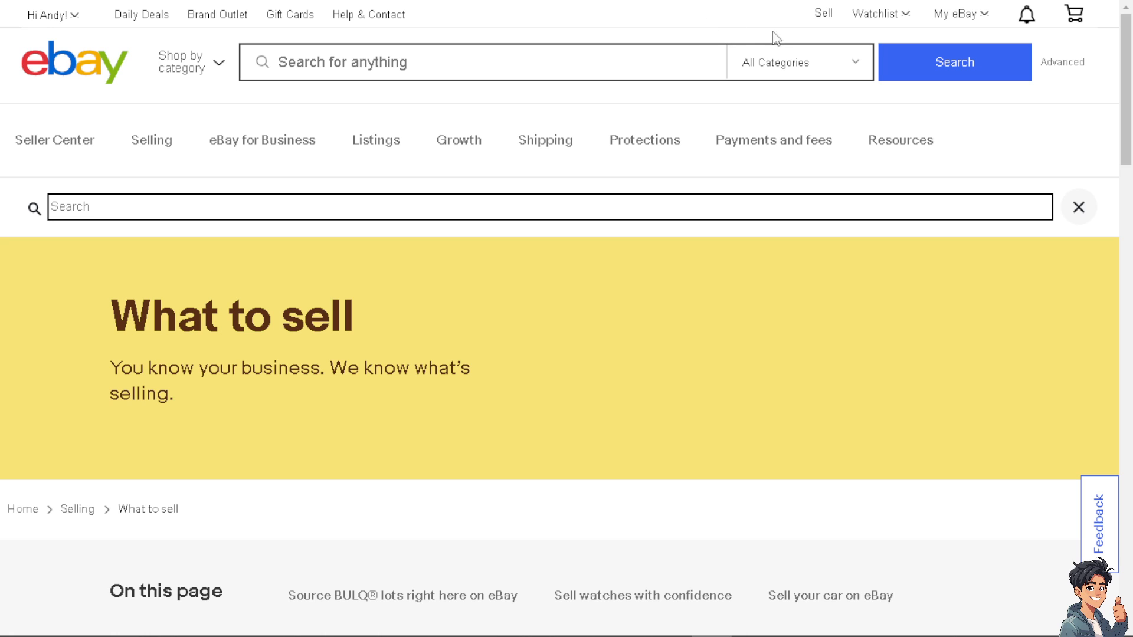
Go to eBay's Selling overview and choose List an item
mouse_move(315, 126)
click(823, 13)
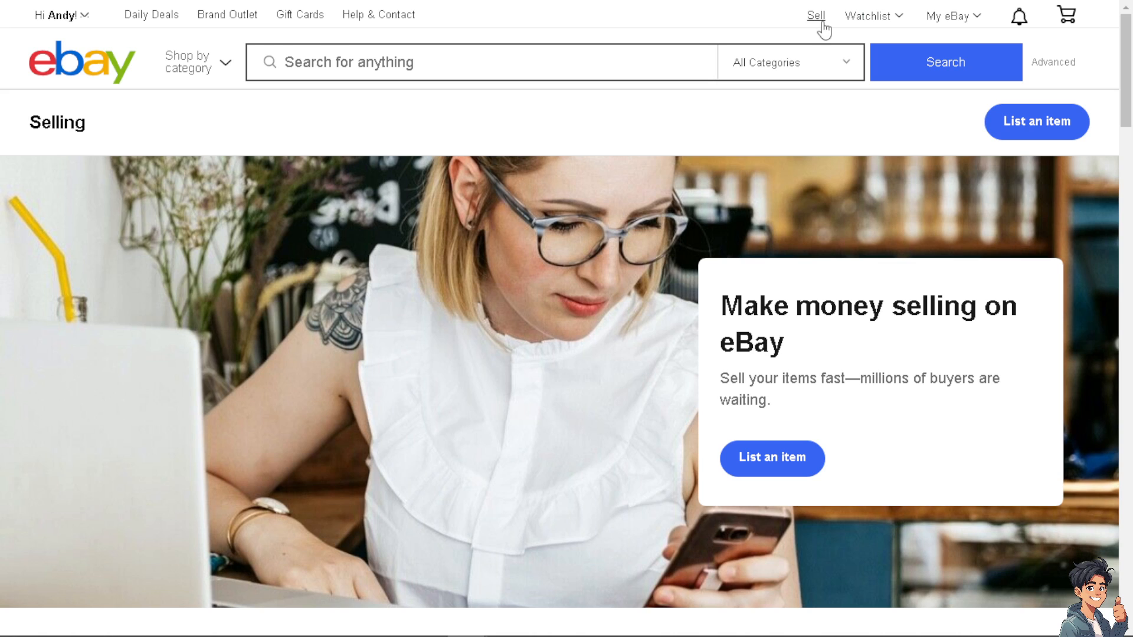
click(766, 466)
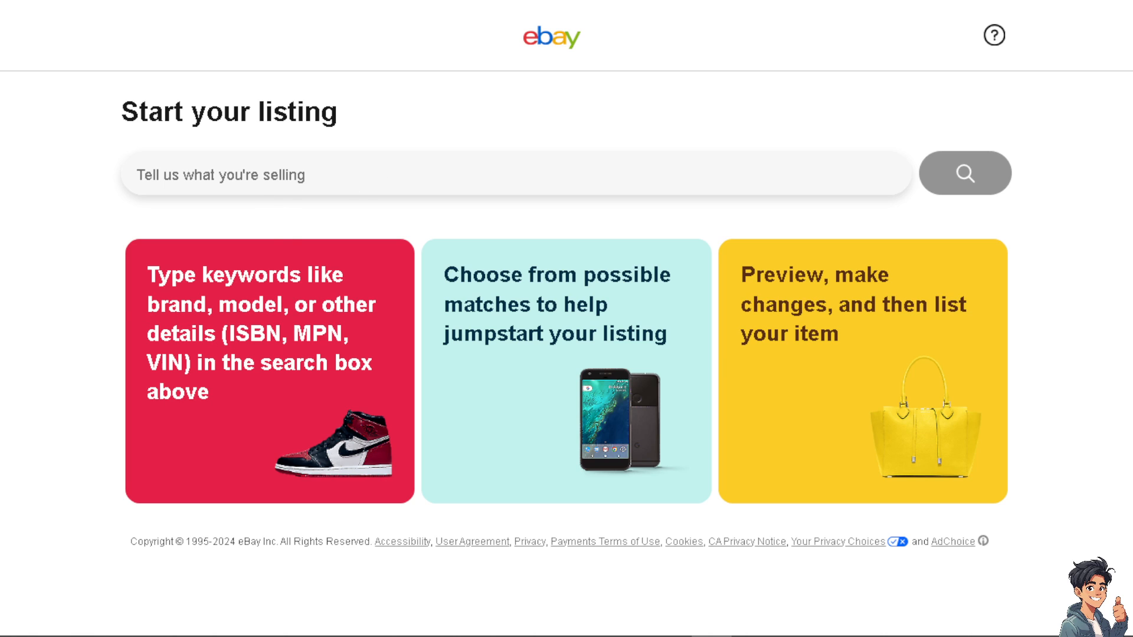
Describe the item as 'E-book' and search for matching listing categories
click(254, 174)
text(Ebook)
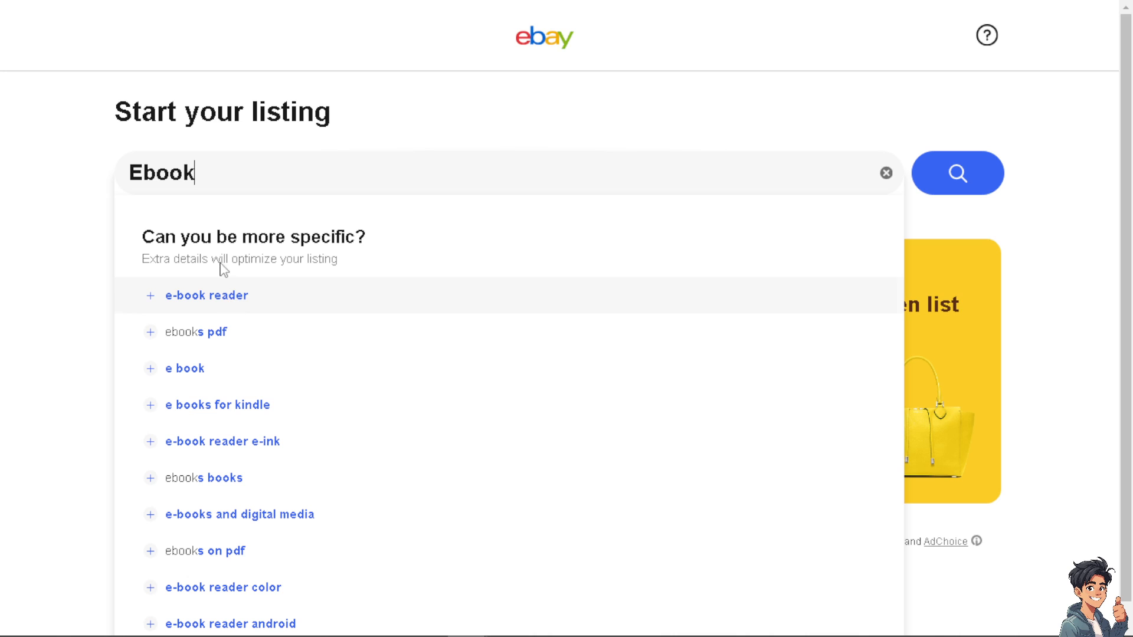
click(142, 177)
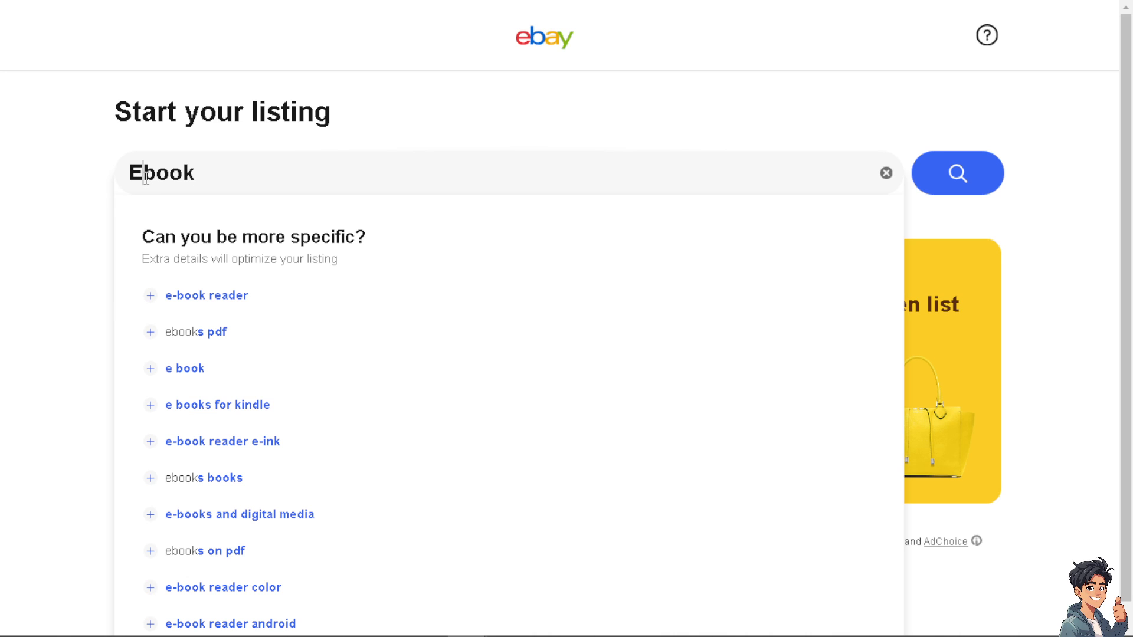
text(-)
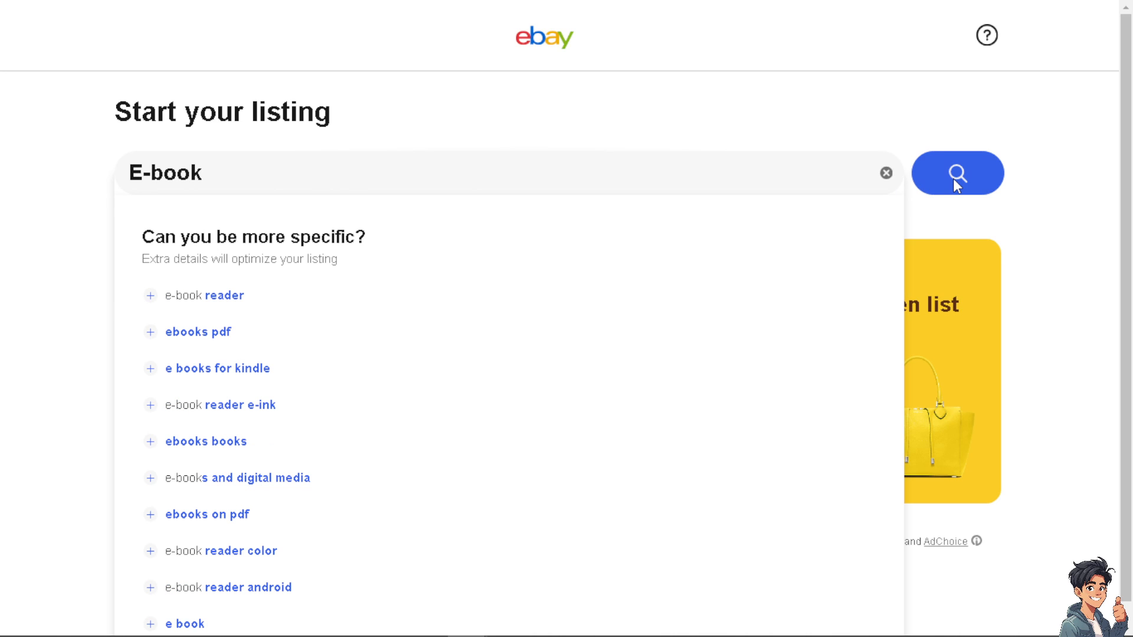
click(955, 181)
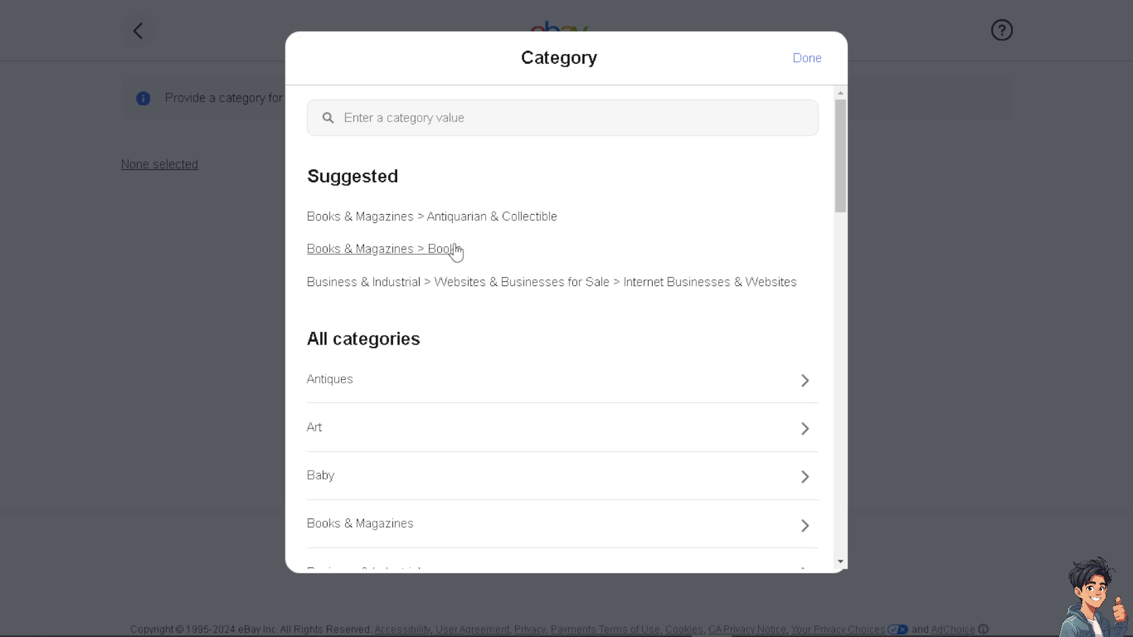
Choose Music > Music NFTs as the item category
scroll(437, 381, down, 1)
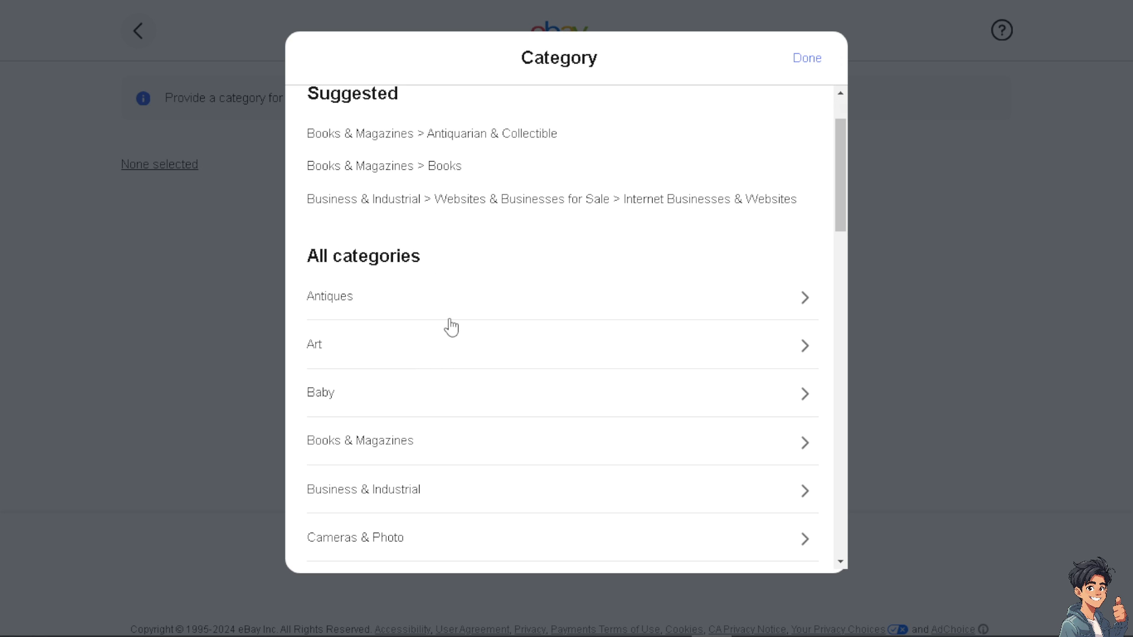
scroll(430, 390, down, 2)
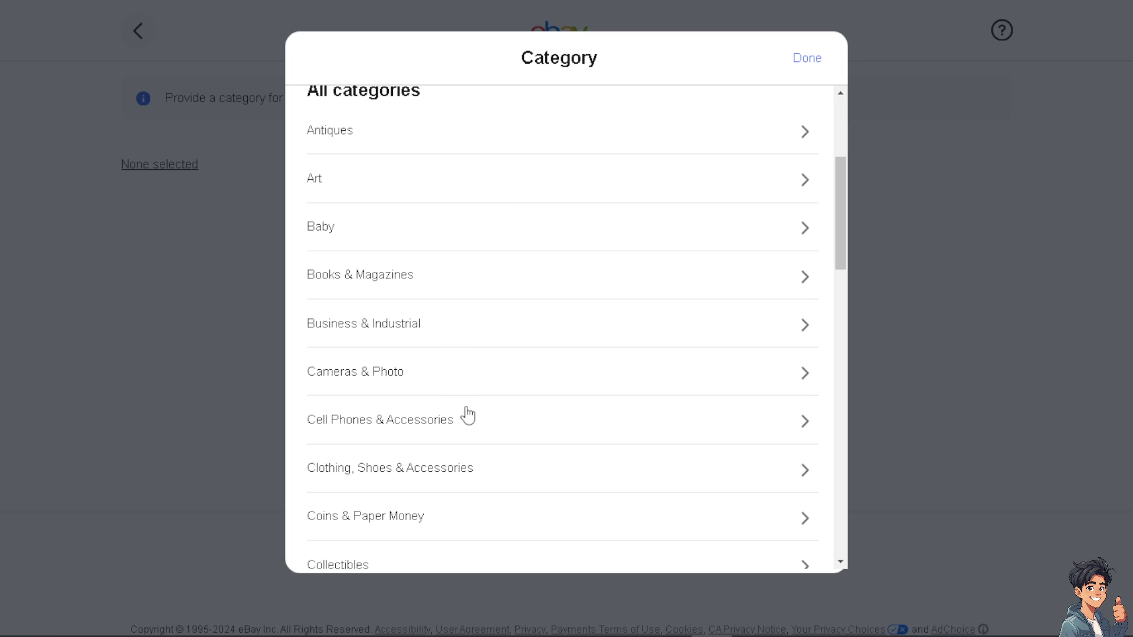
scroll(467, 416, down, 10)
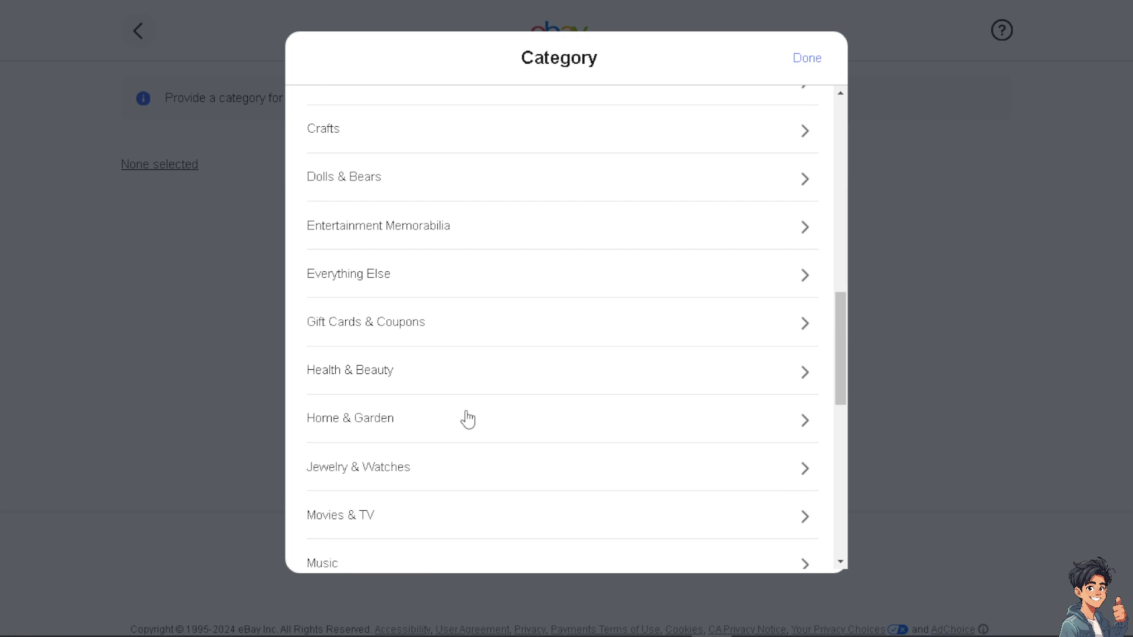
scroll(416, 348, down, 3)
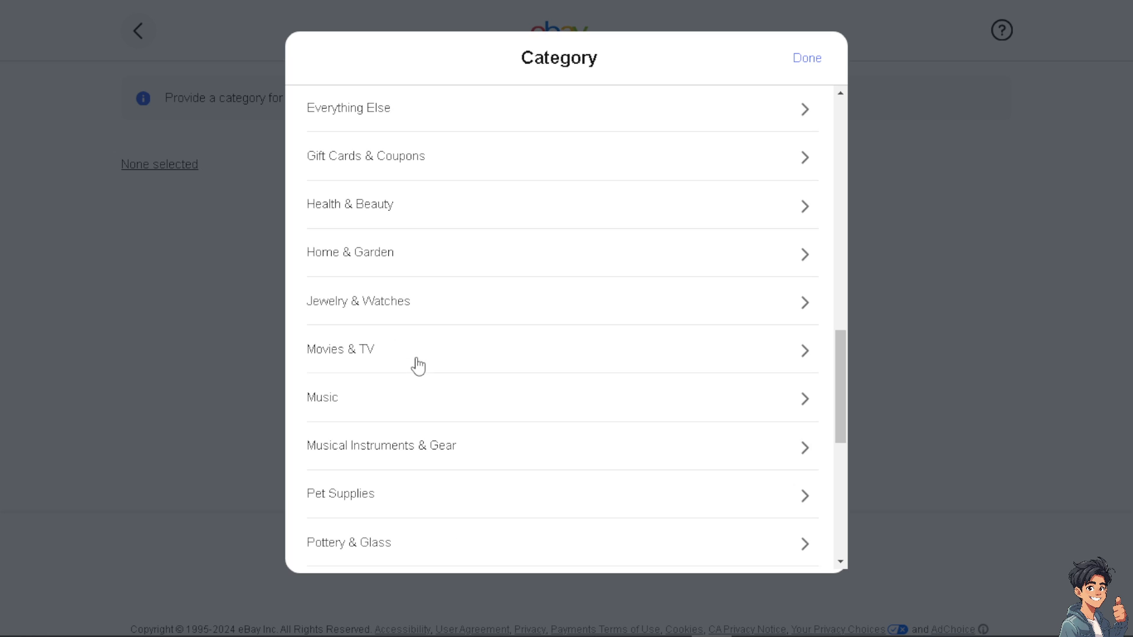
click(410, 397)
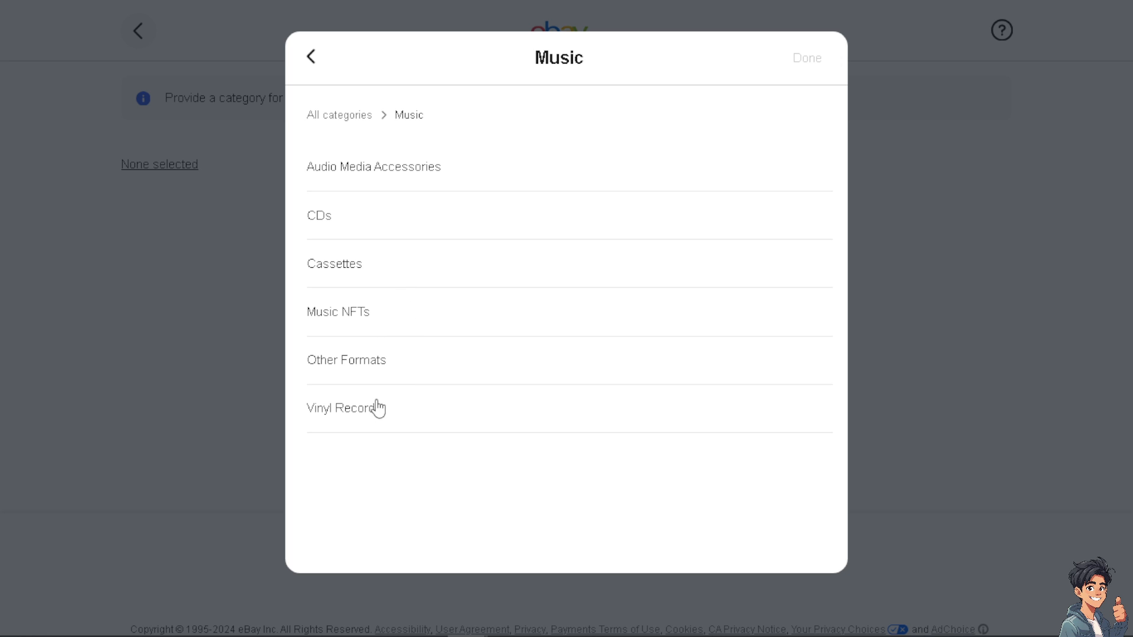
click(372, 319)
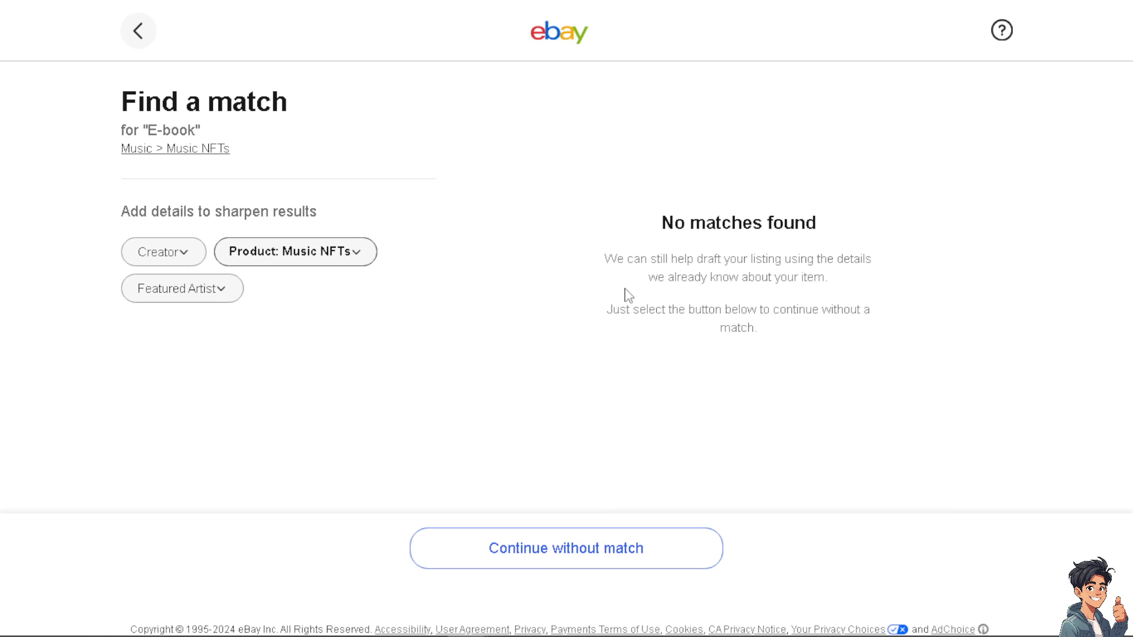
Continue without a catalogue match, set condition to Digital Good, and proceed to the listing form
click(527, 554)
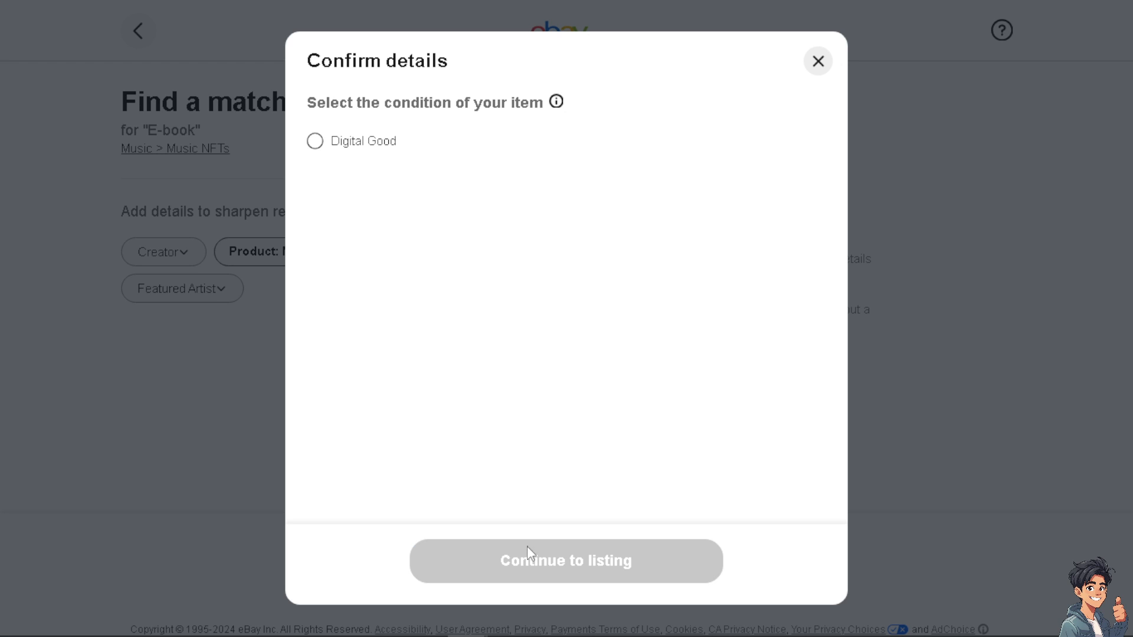
click(315, 141)
click(545, 576)
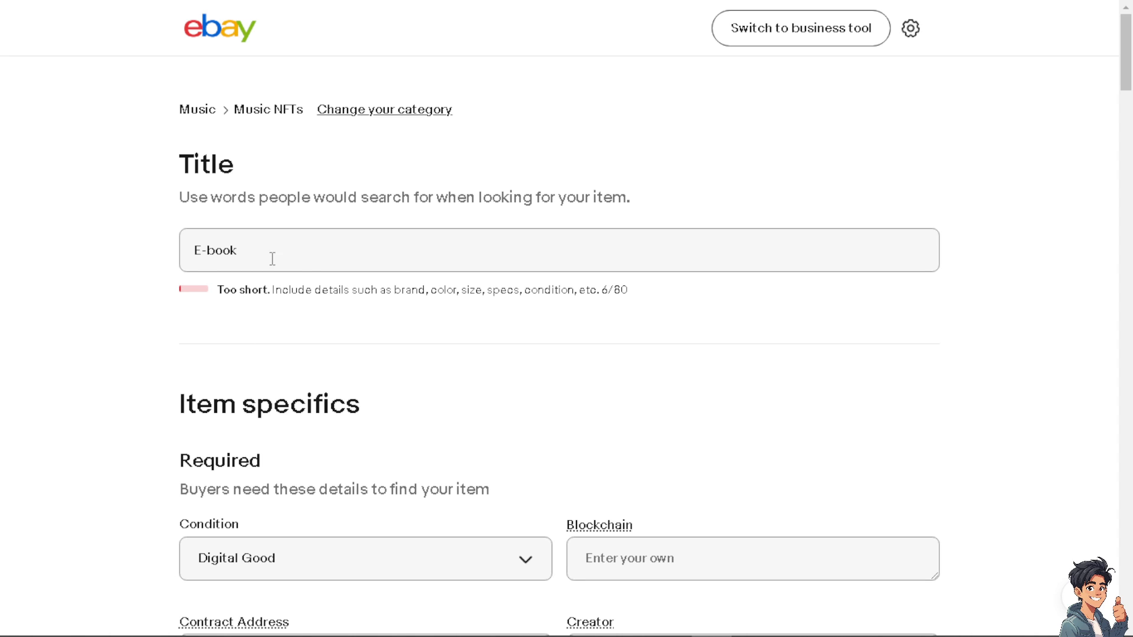
Replace the short 'E-book' title with the pasted full 80-character listing title
drag(260, 250, 129, 260)
text(How to List and Sell Digital Products on Ebay | Make Money on Ebay with Digital)
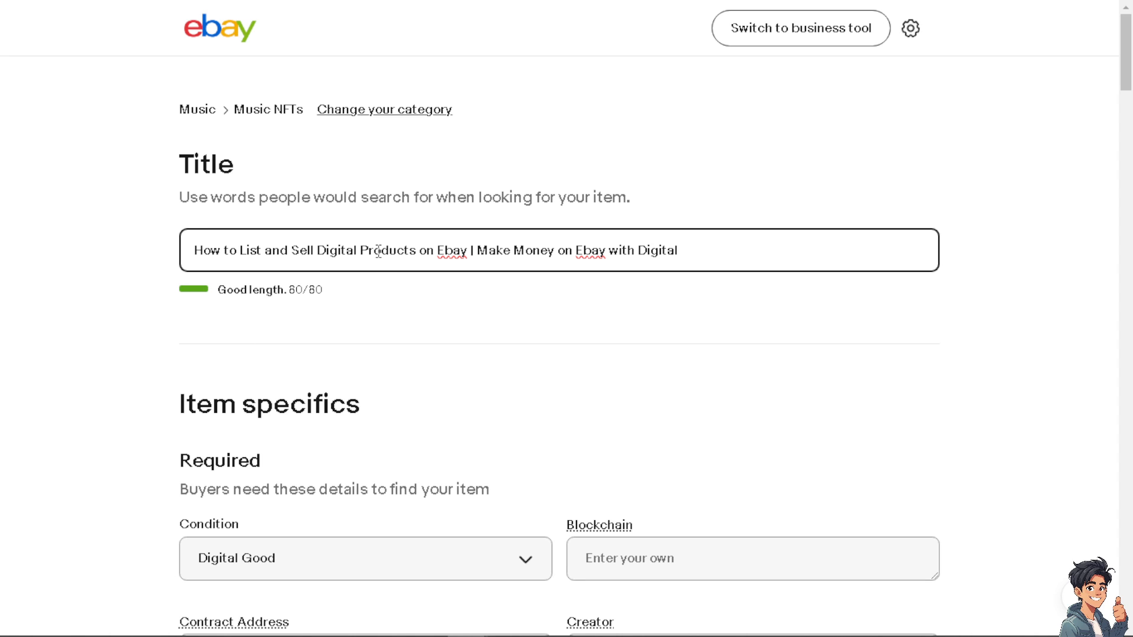
scroll(368, 259, down, 3)
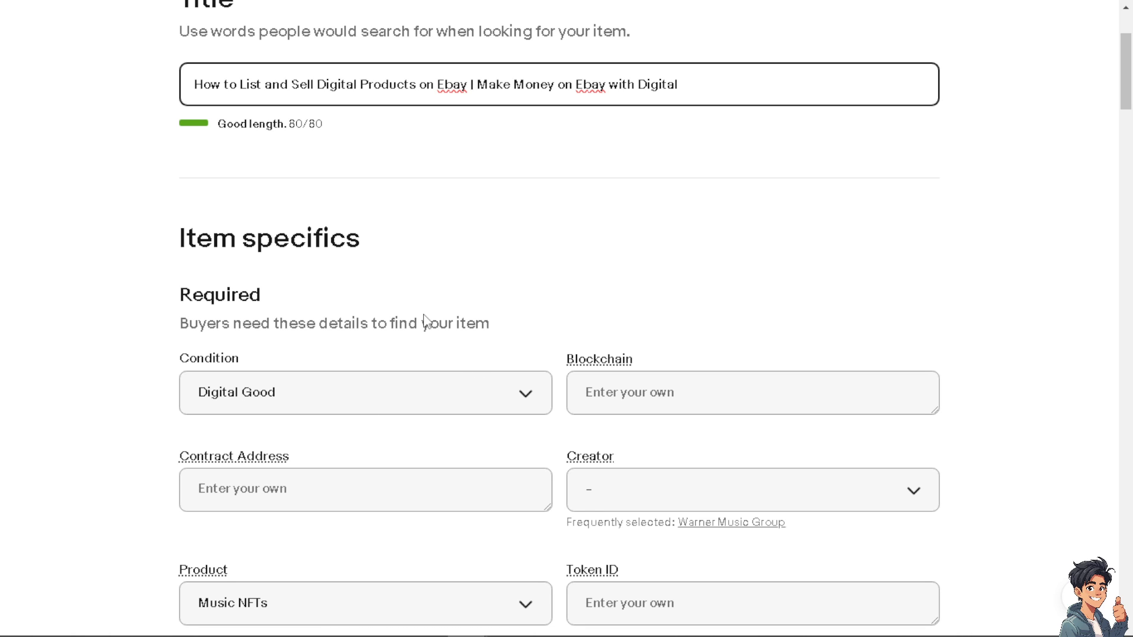
click(495, 396)
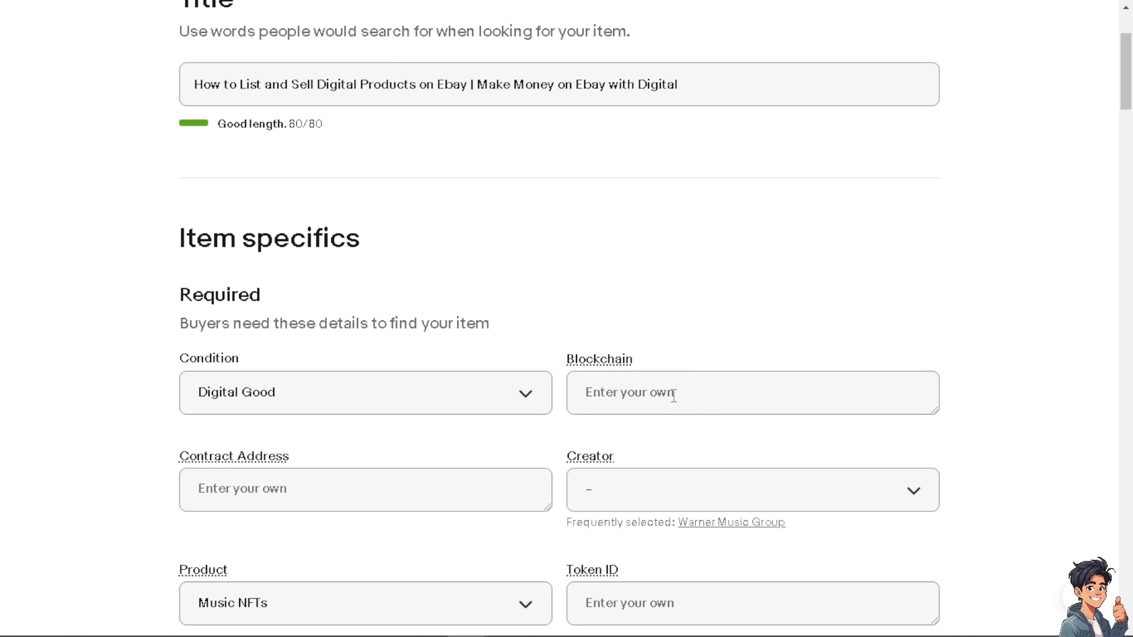
Leave the Creator and Token ID item specifics empty
scroll(470, 360, down, 4)
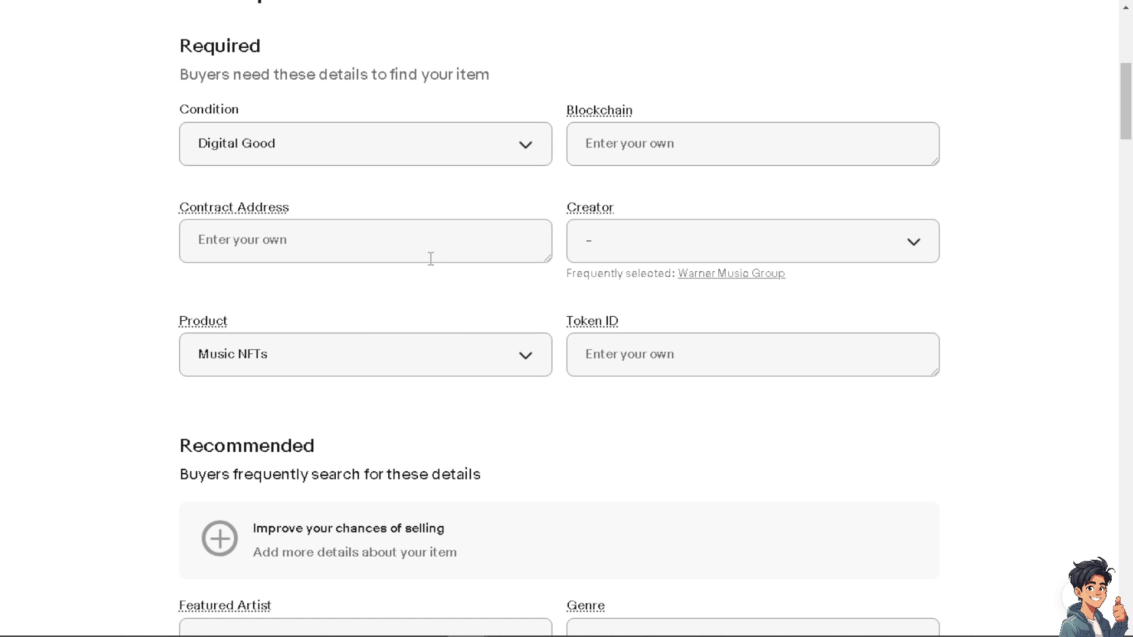
click(666, 247)
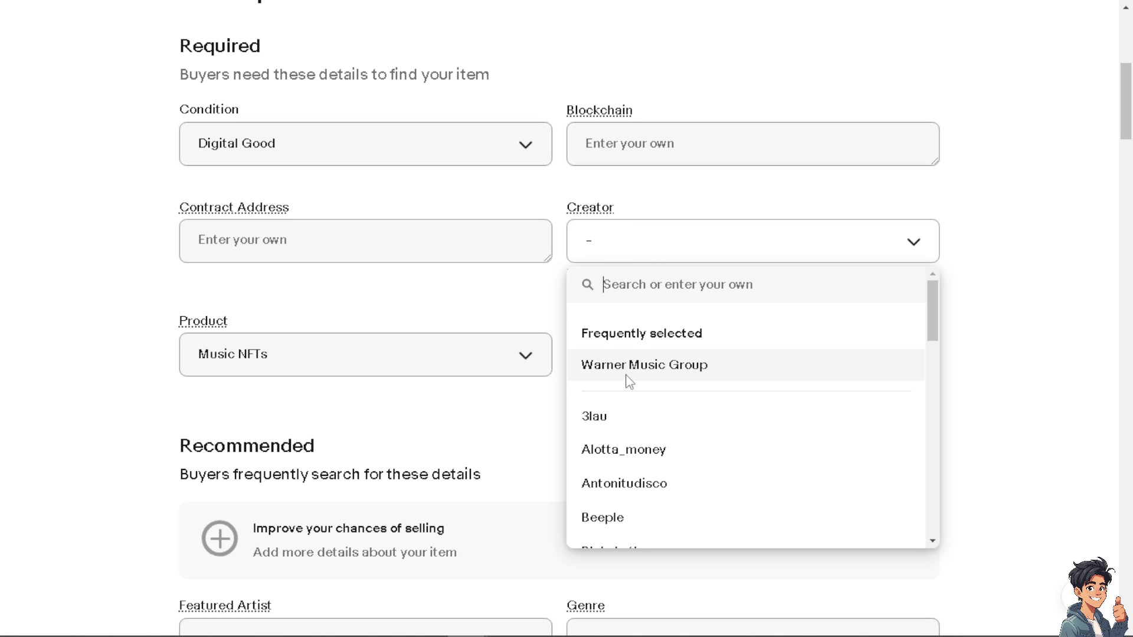
scroll(631, 384, down, 10)
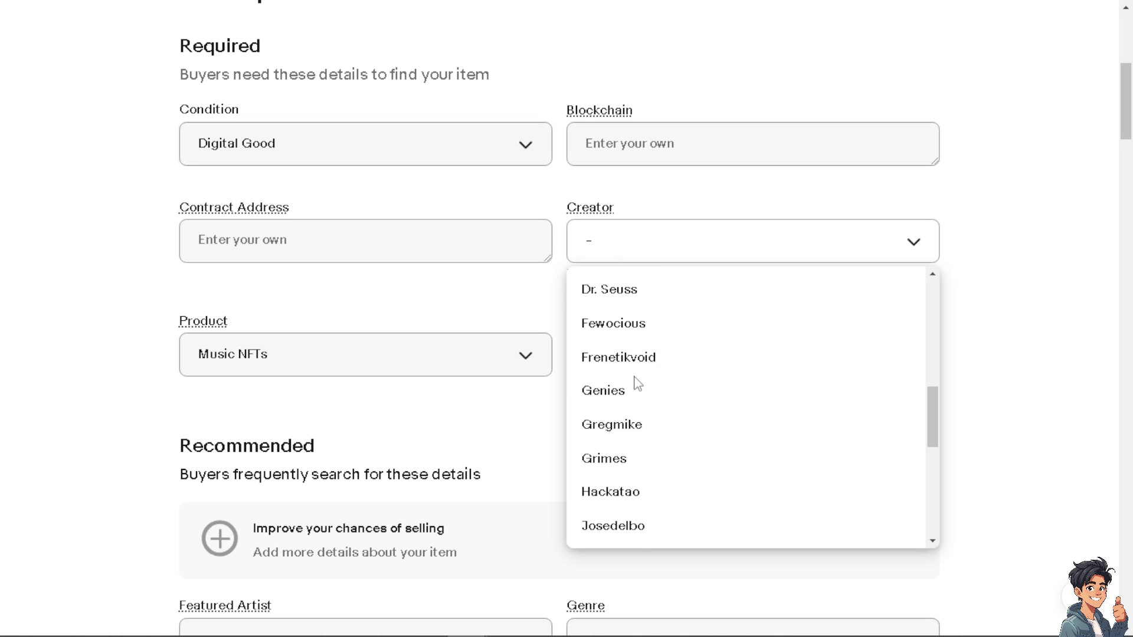
scroll(634, 384, down, 5)
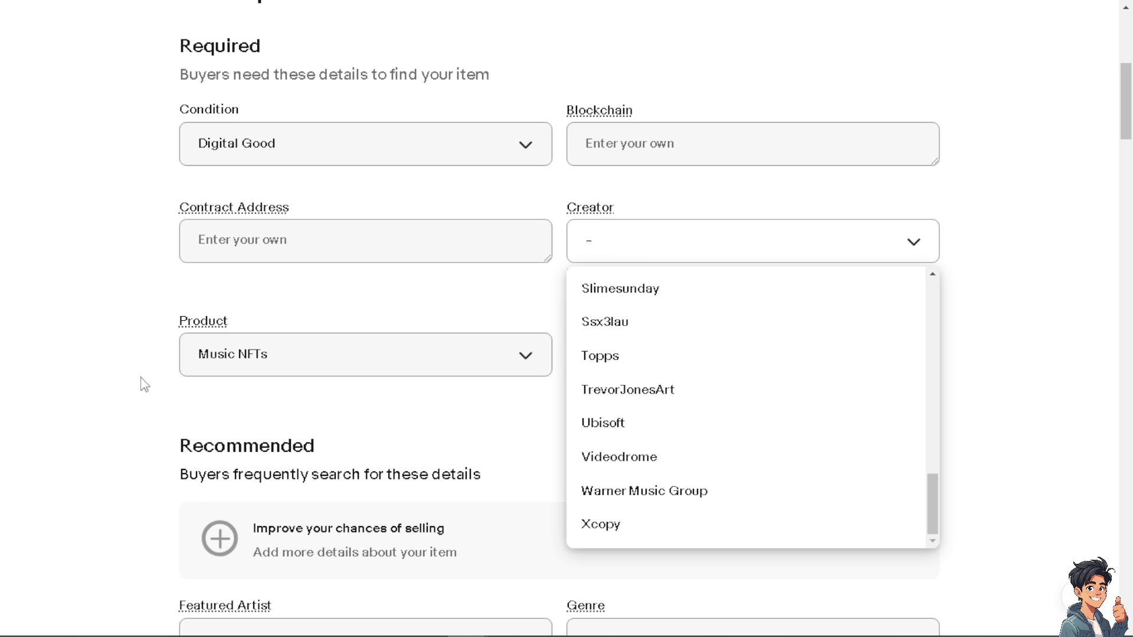
click(156, 383)
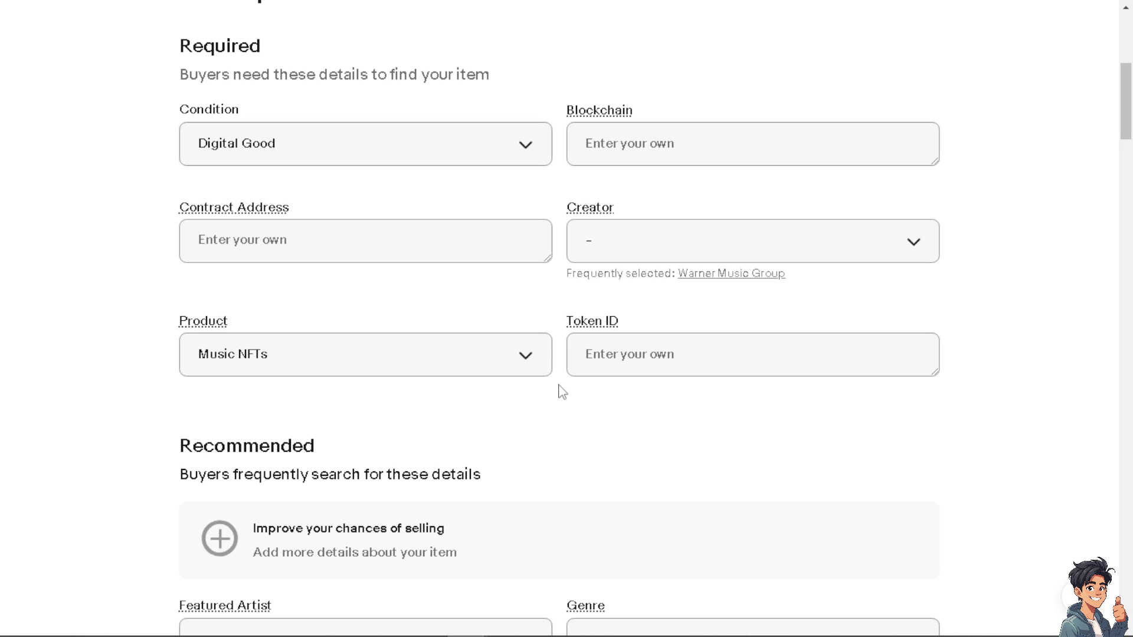
click(628, 360)
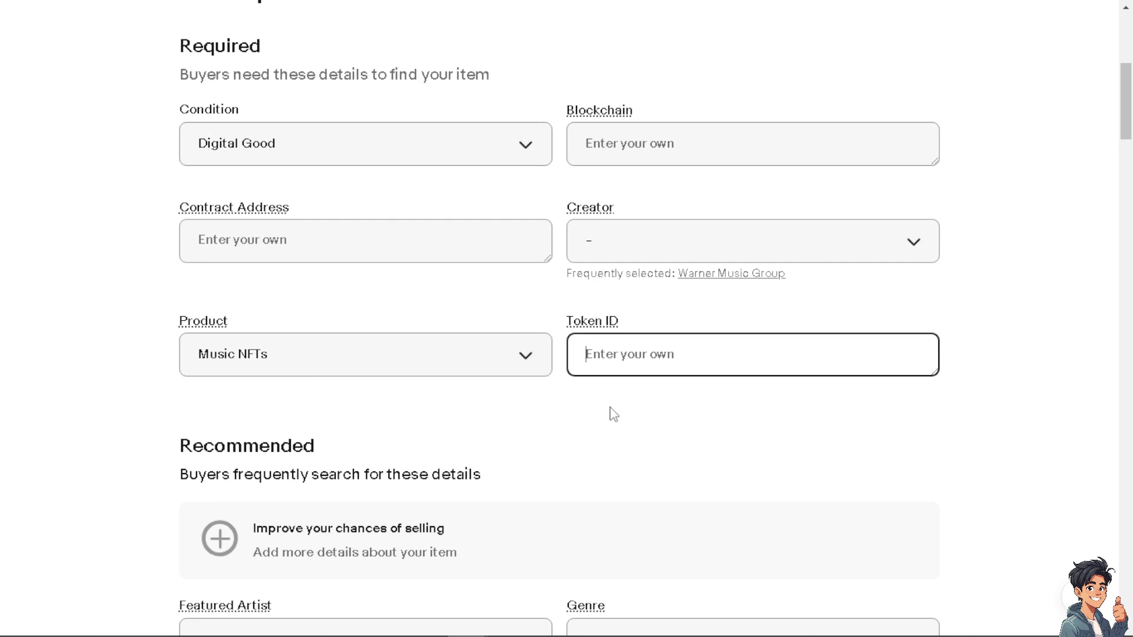
scroll(613, 415, down, 4)
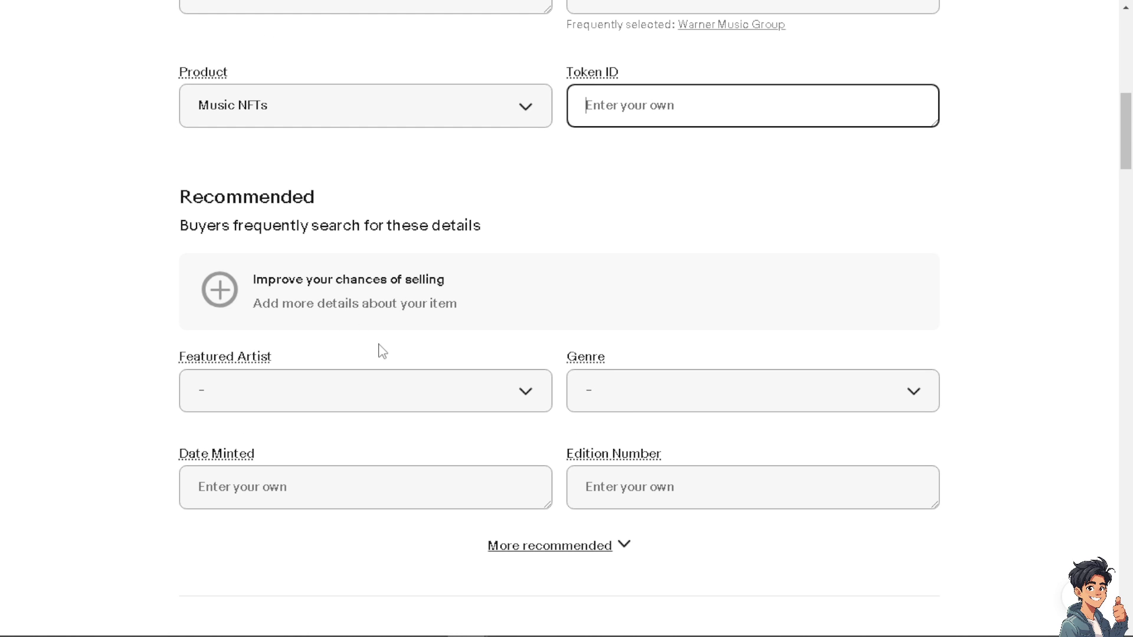
click(225, 299)
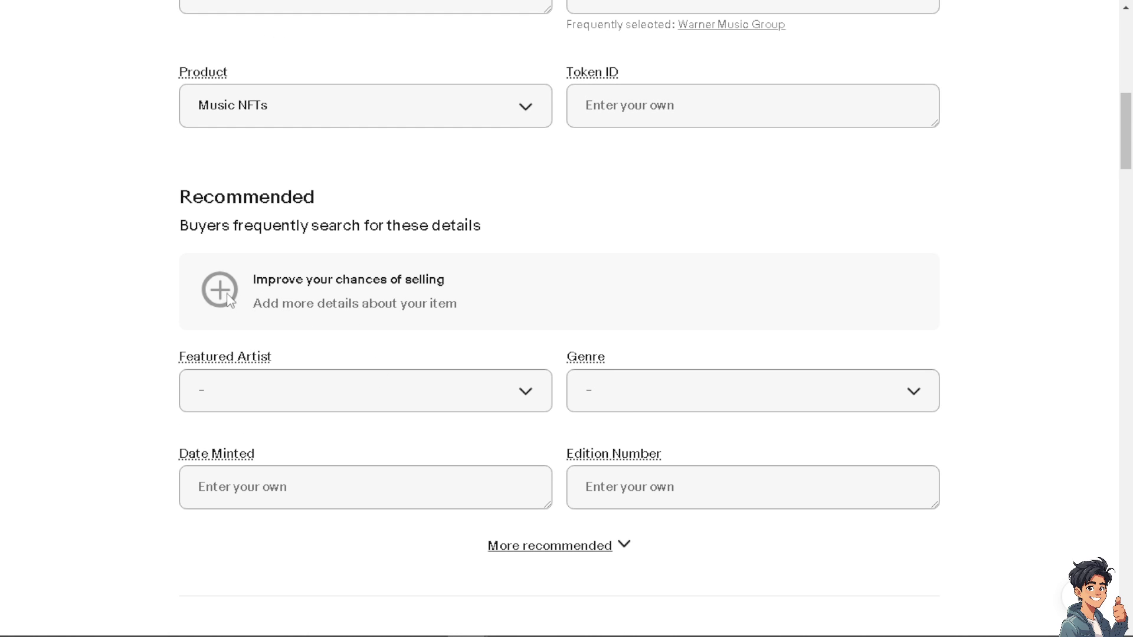
Skip Featured Artist and set the genre to Comedy & Spoken Word
click(331, 399)
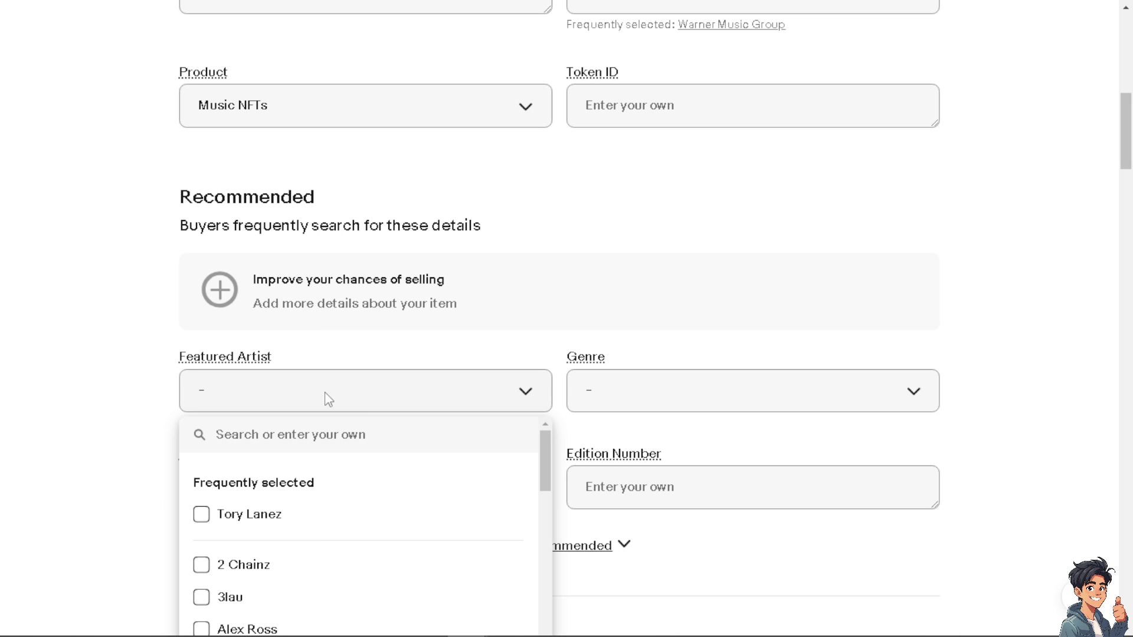
scroll(324, 427, down, 3)
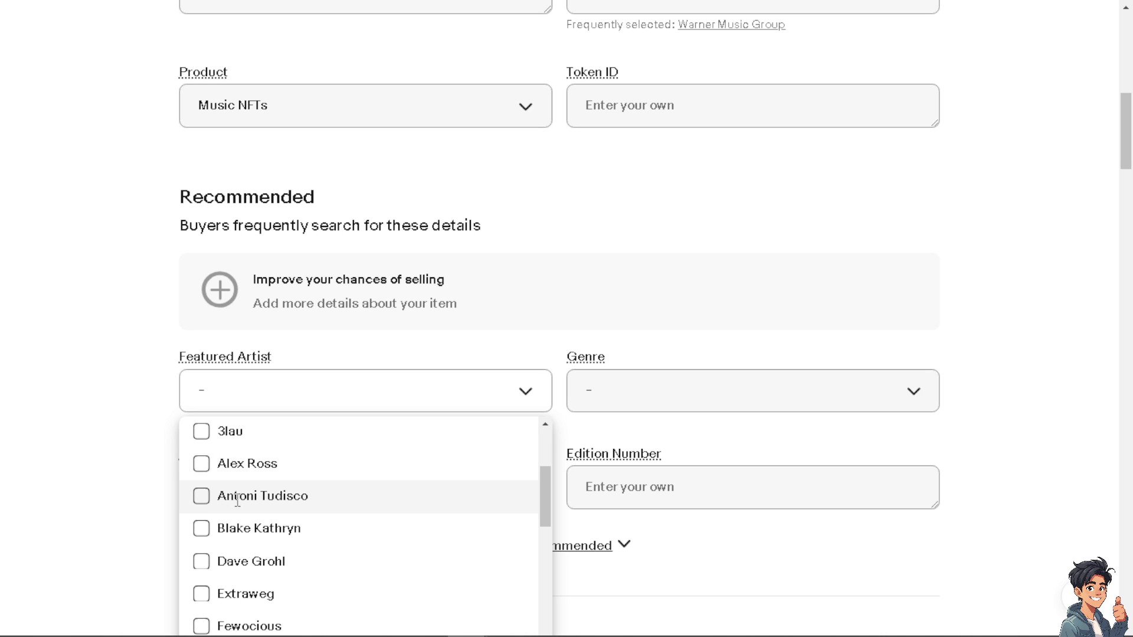
scroll(241, 496, down, 3)
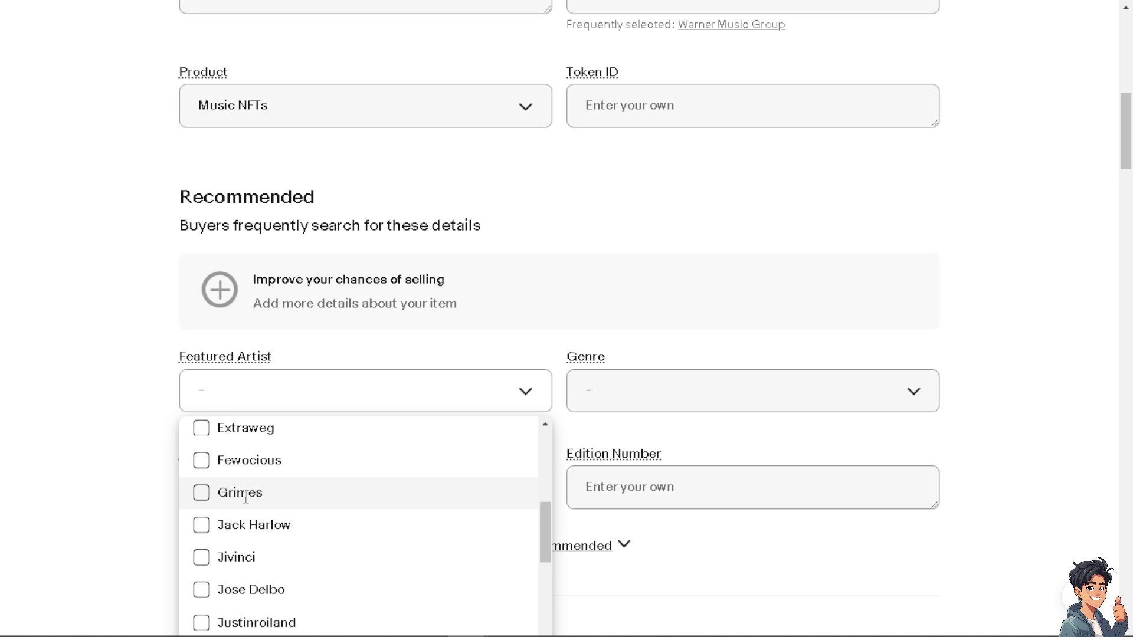
scroll(255, 509, down, 3)
scroll(299, 514, up, 9)
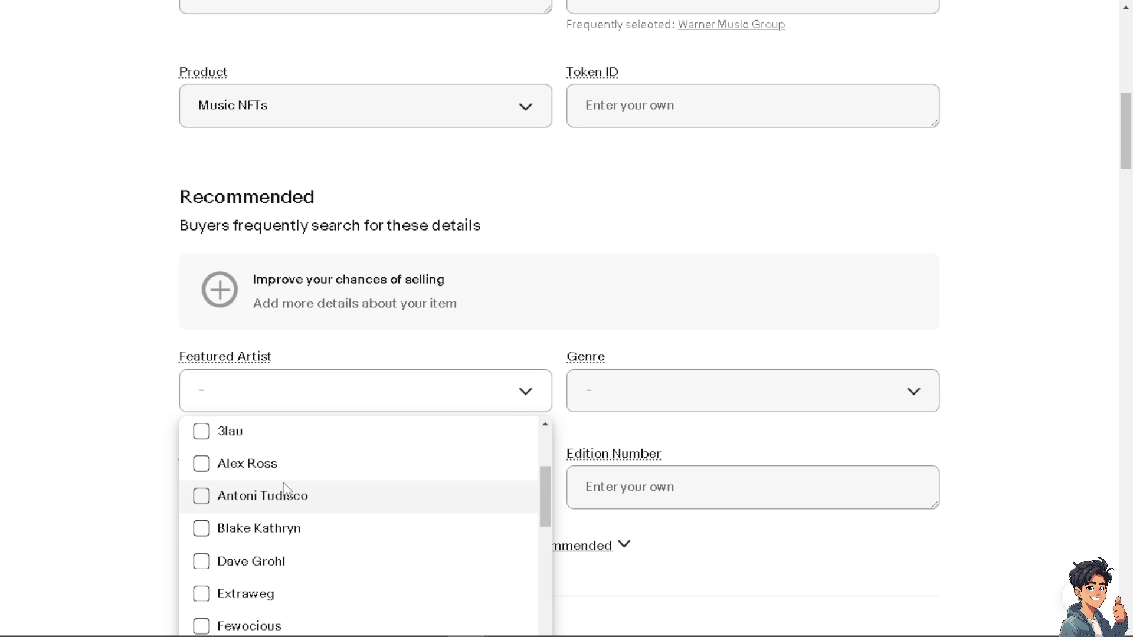
click(639, 395)
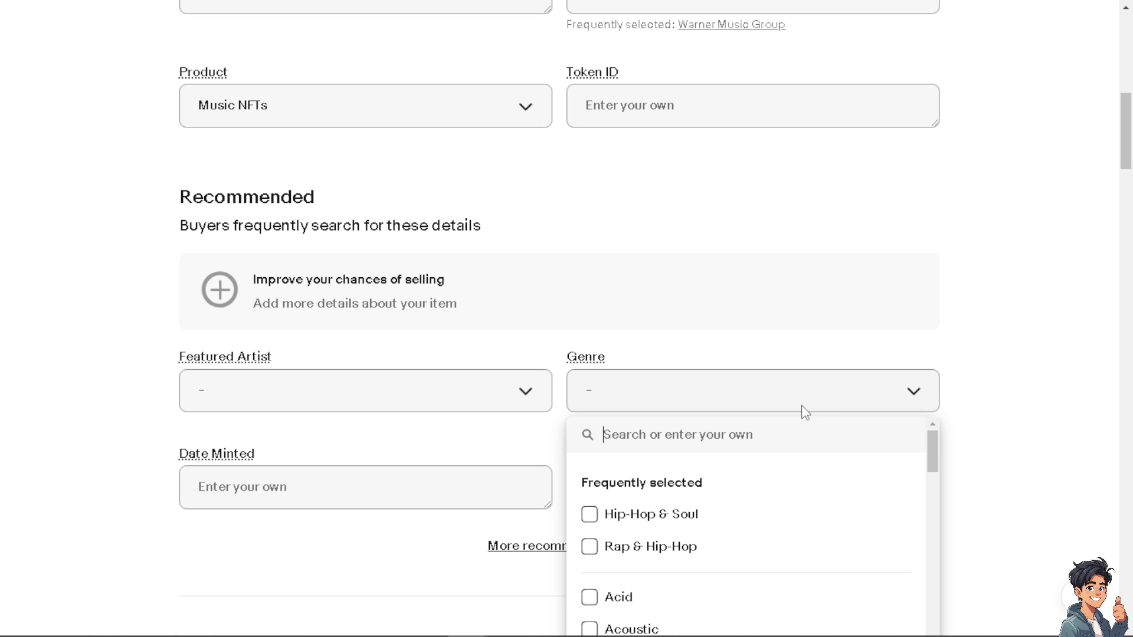
scroll(806, 425, down, 3)
scroll(820, 405, down, 3)
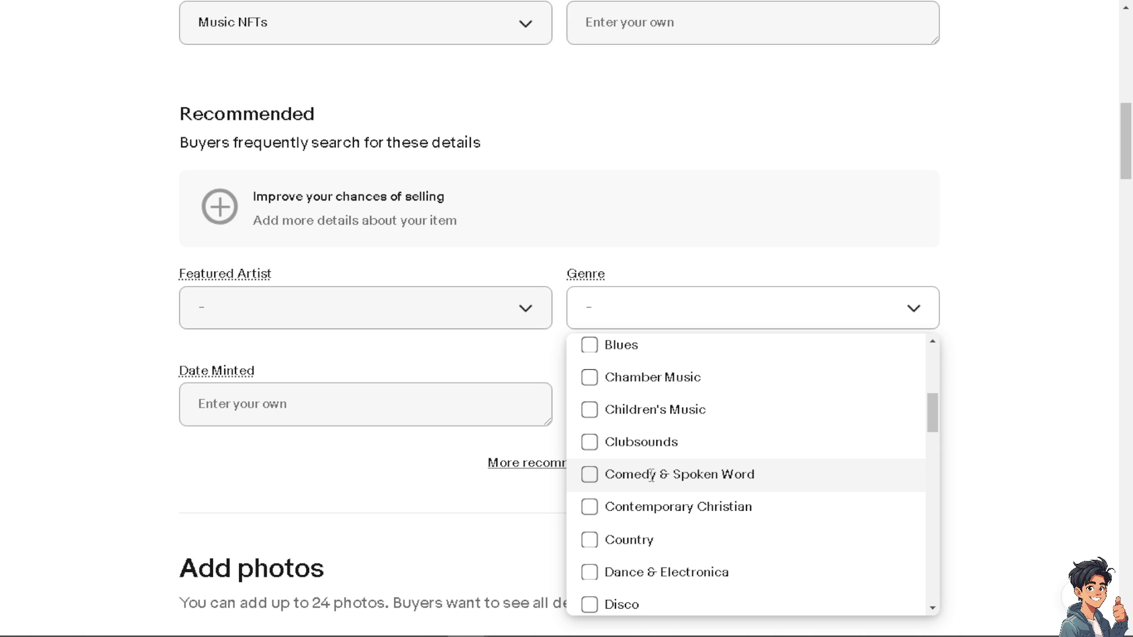
scroll(651, 472, down, 2)
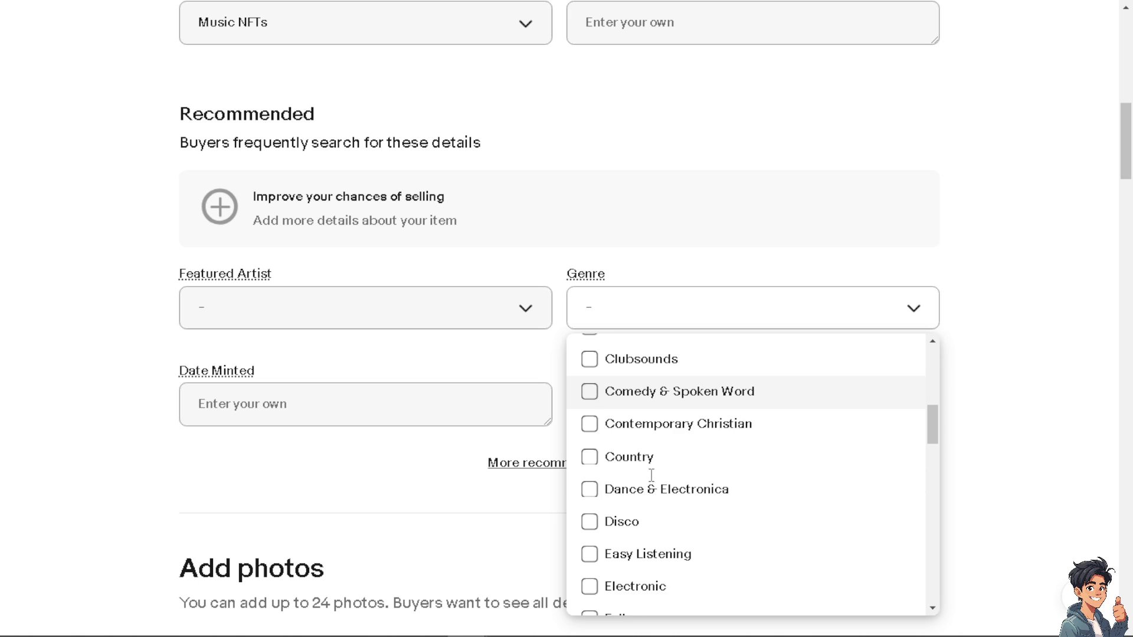
click(590, 392)
click(272, 415)
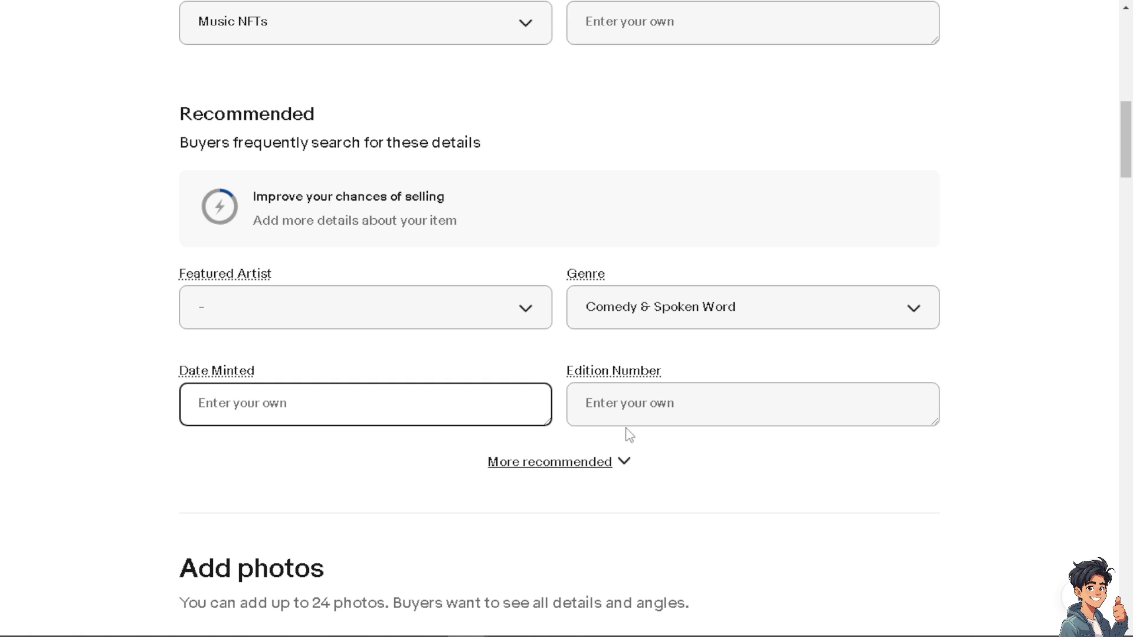
Show more recommended specifics and mark the item's feature as Limited Edition
click(586, 466)
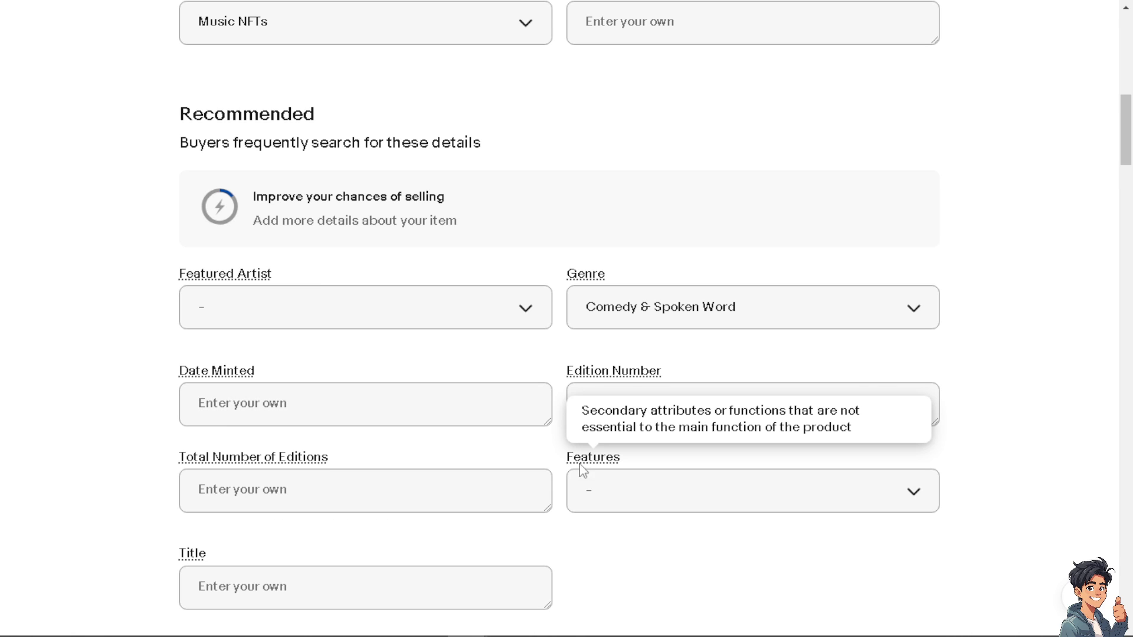
scroll(258, 452, down, 1)
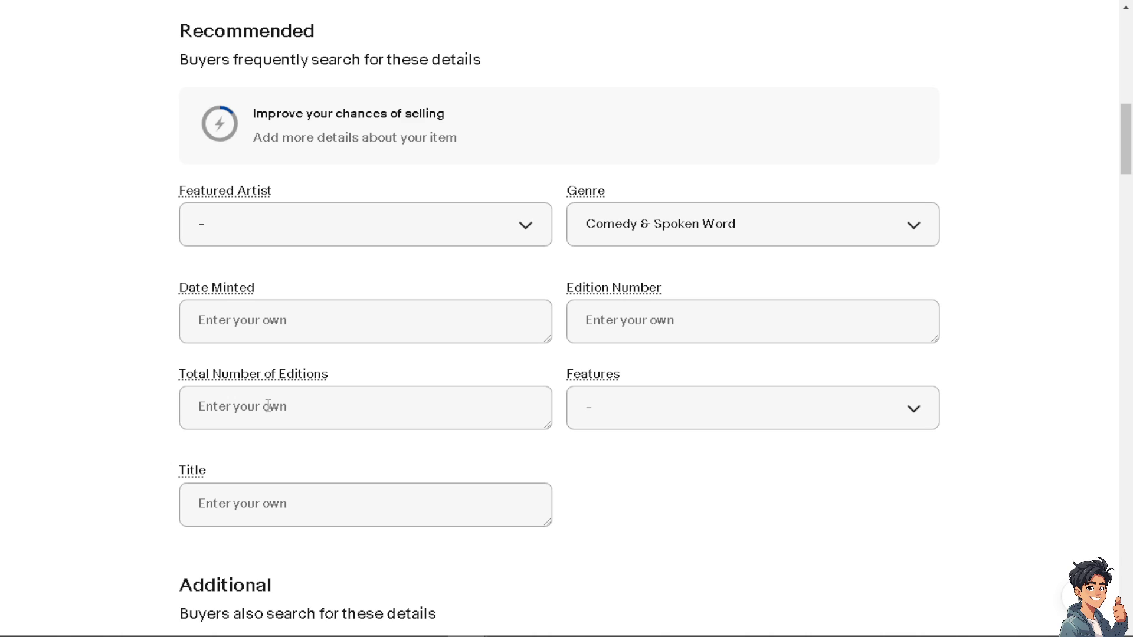
click(706, 424)
scroll(679, 407, down, 2)
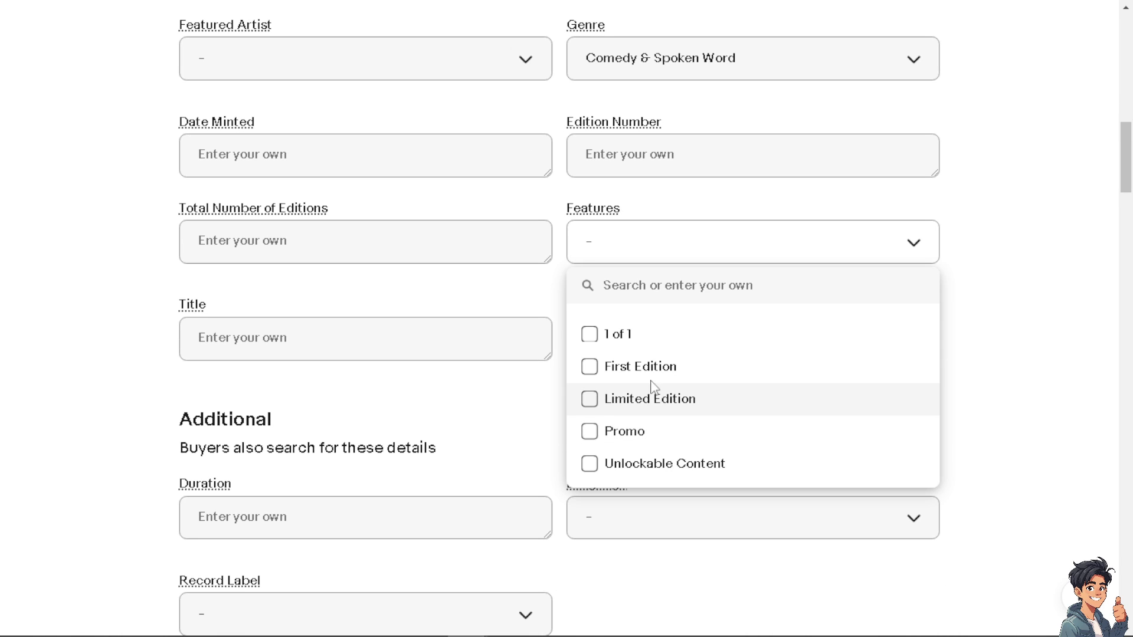
click(590, 399)
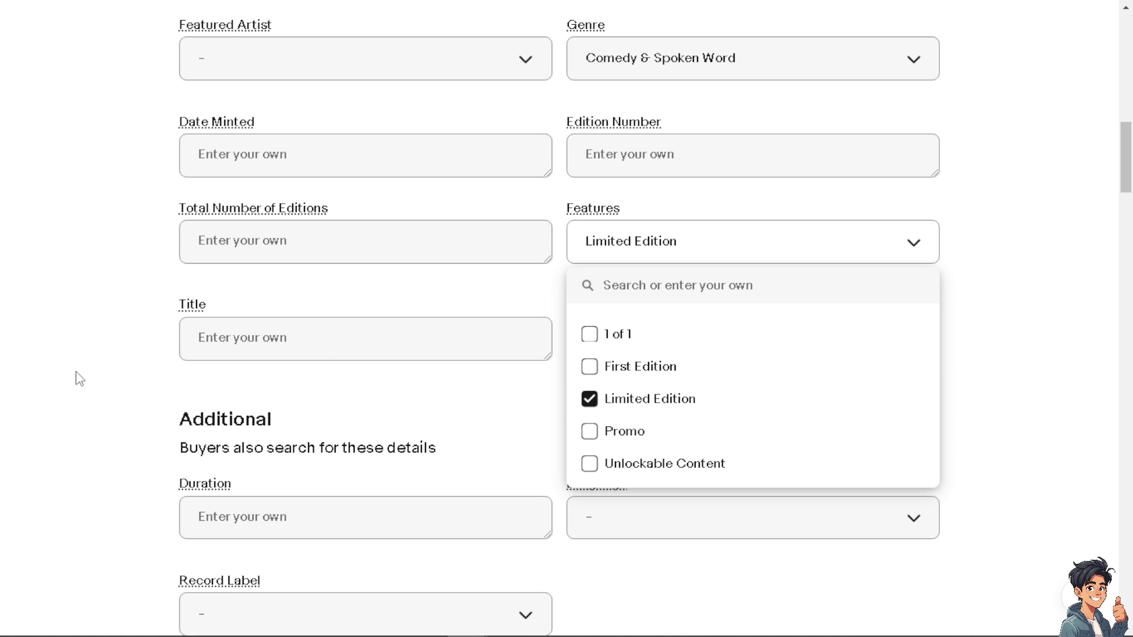
click(324, 341)
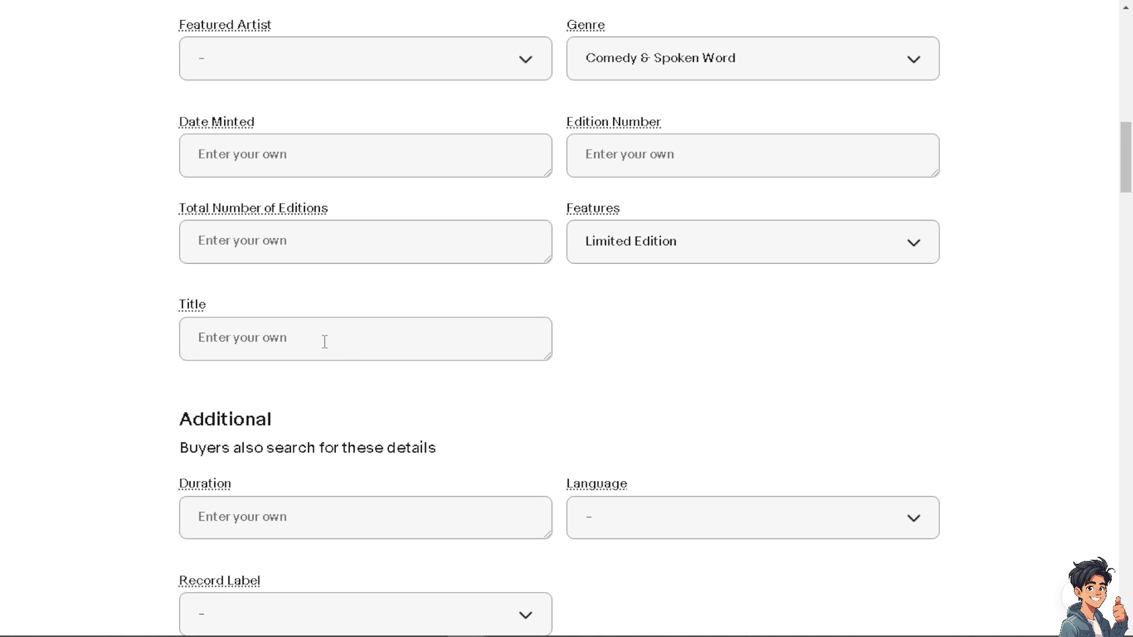
Paste the full listing title into the Title specific and choose English as the language
click(325, 342)
text(How to List and Sell Digital Products on Ebay | Make Money on Ebay with Digital Products)
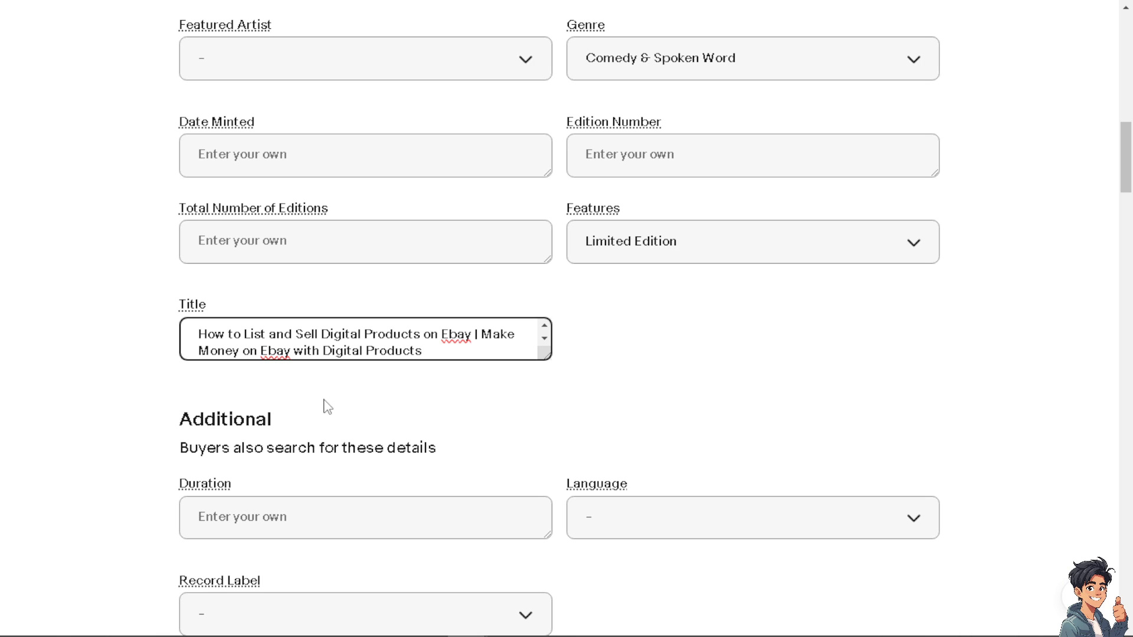
scroll(328, 407, down, 3)
click(335, 358)
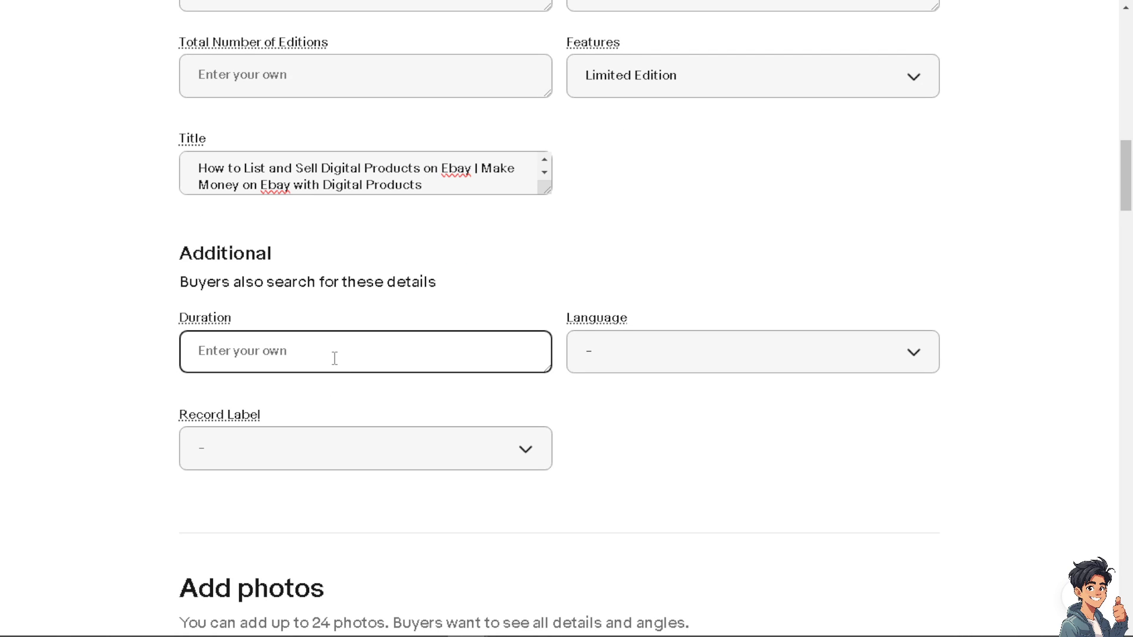
click(659, 363)
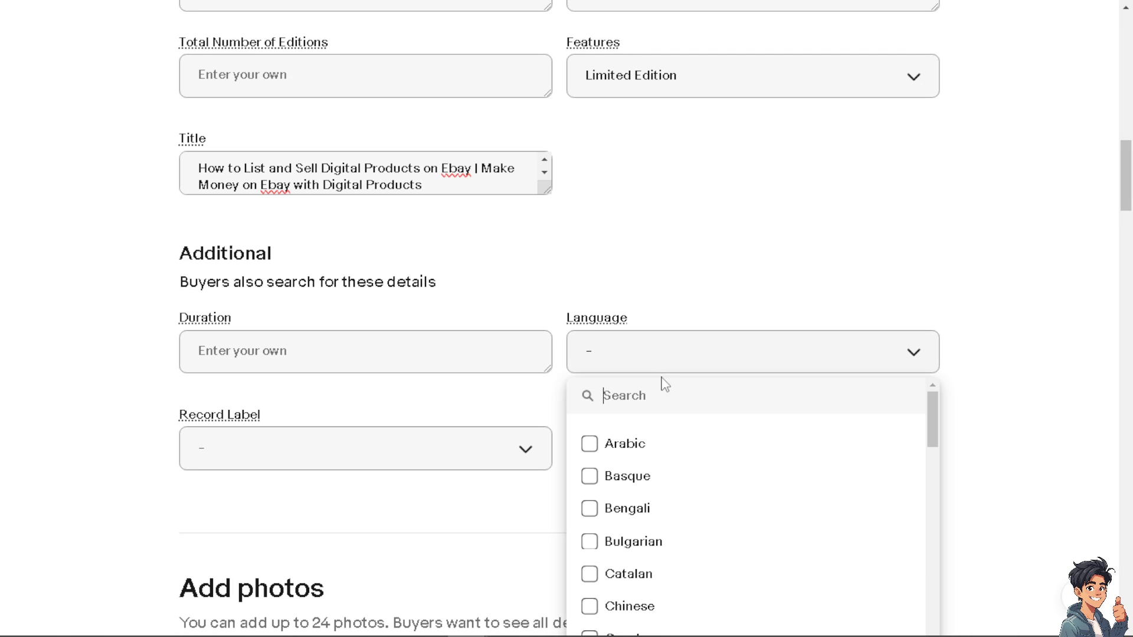
scroll(662, 407, down, 5)
click(663, 412)
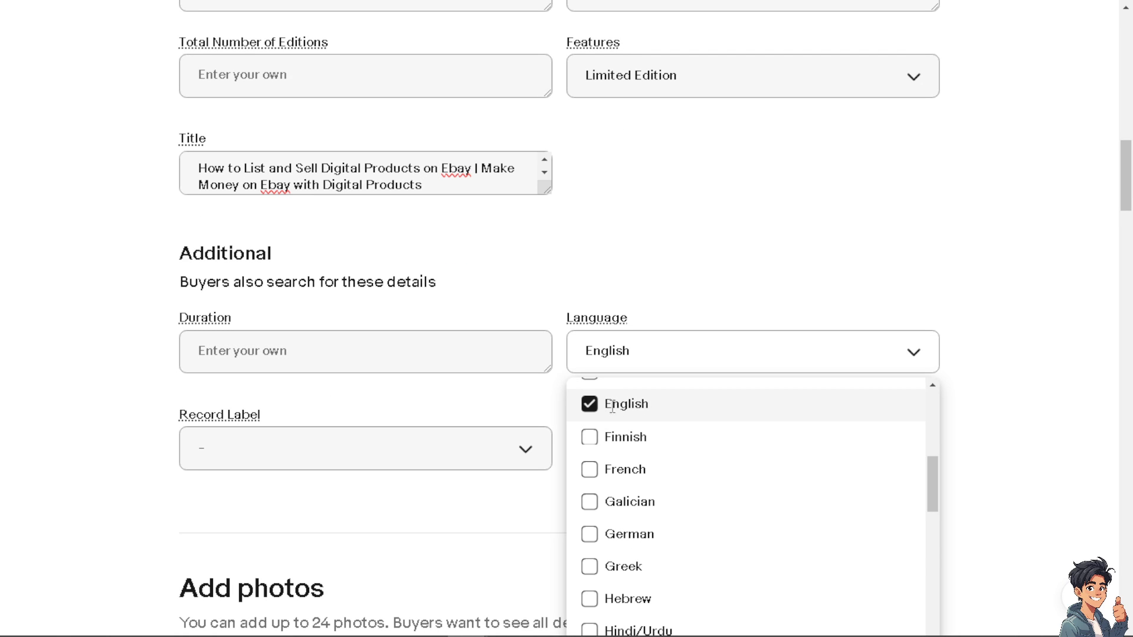
click(91, 430)
click(329, 455)
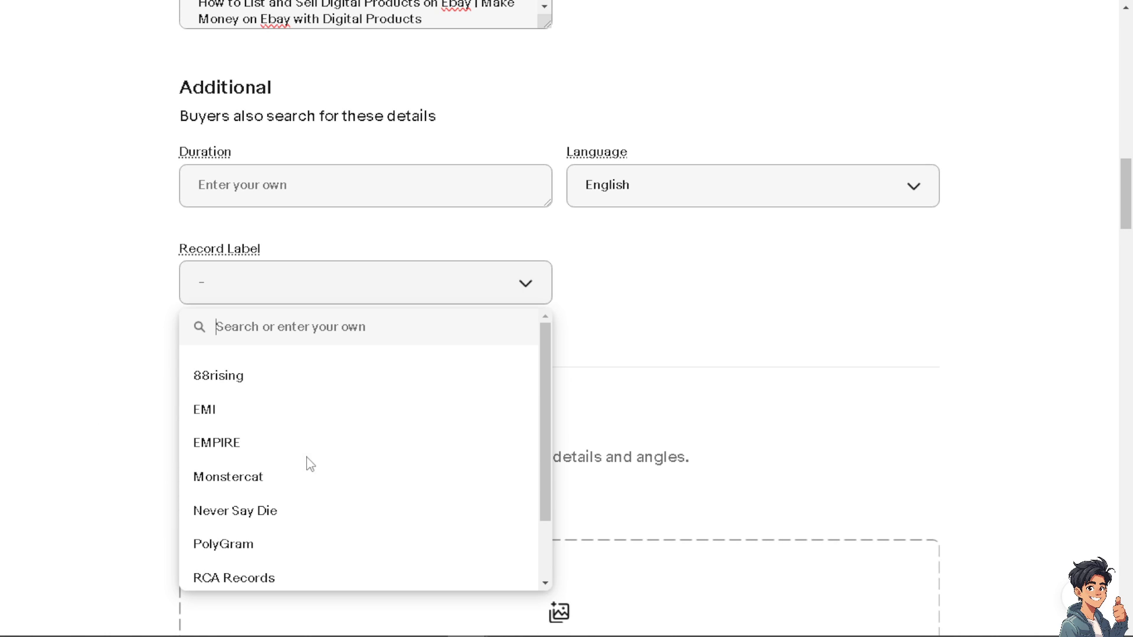
Close the Record Label choices unselected and scroll down through the photos section
click(118, 406)
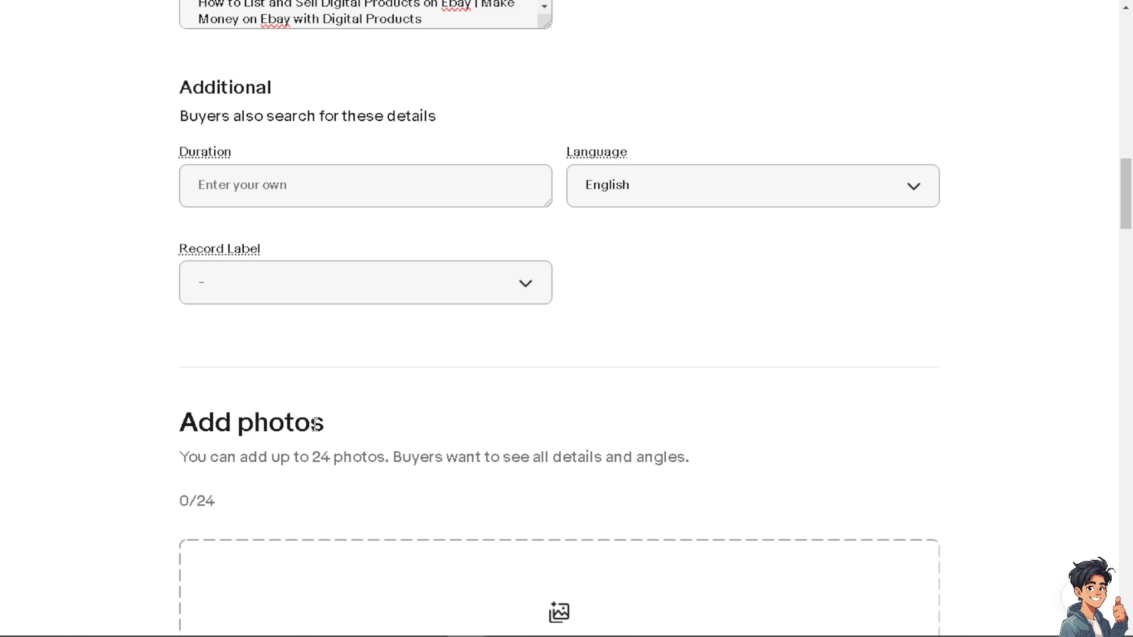
scroll(315, 422, down, 3)
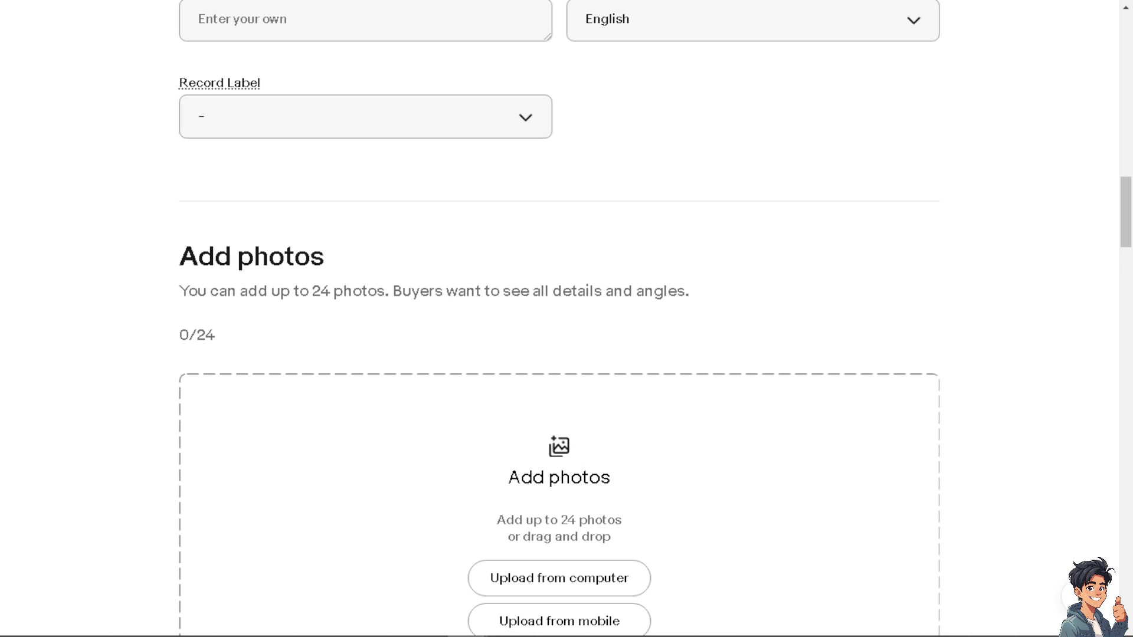
scroll(336, 437, down, 3)
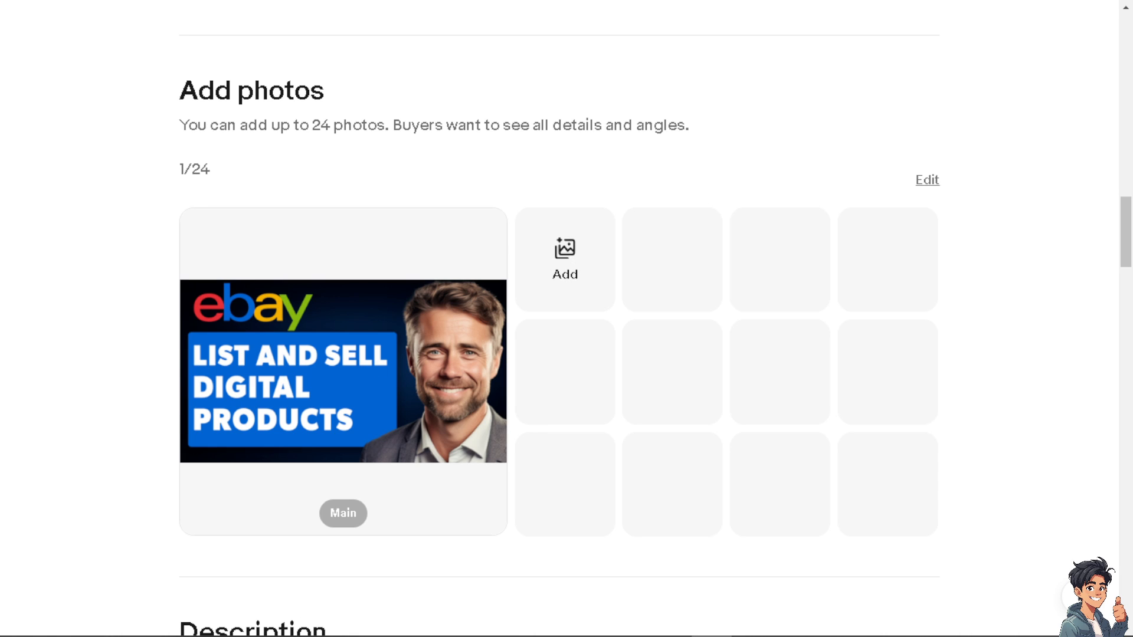
scroll(236, 419, down, 4)
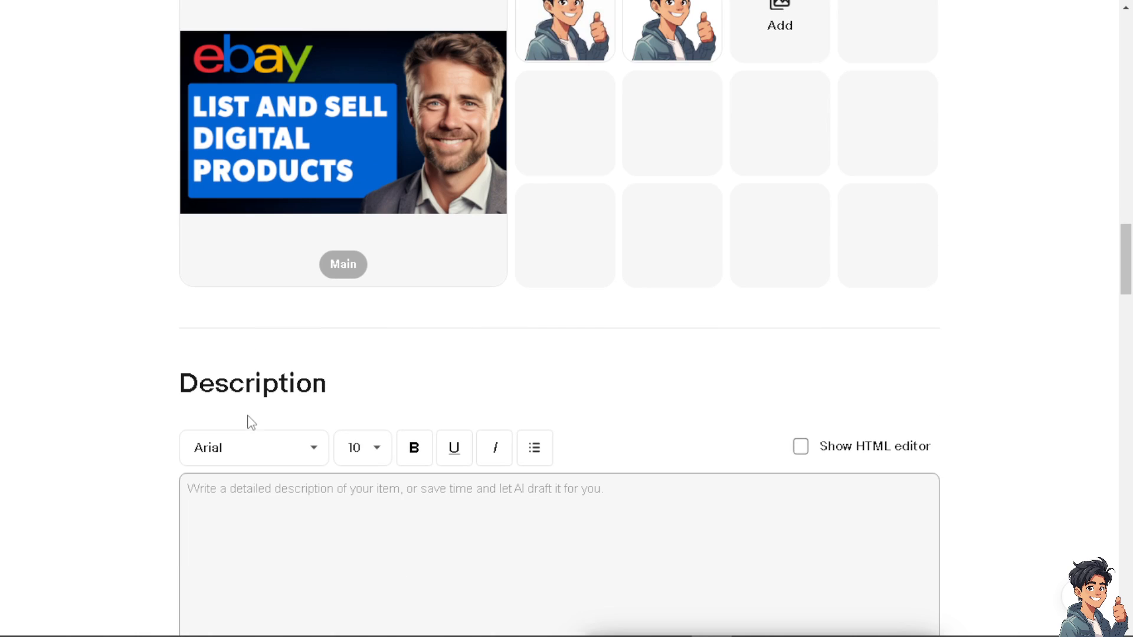
Paste the listing title into the description and make it bold, Courier New, size 18
click(276, 533)
text(How to List and Sell Digital Products on Ebay | Make Money on Ebay with Digital Products)
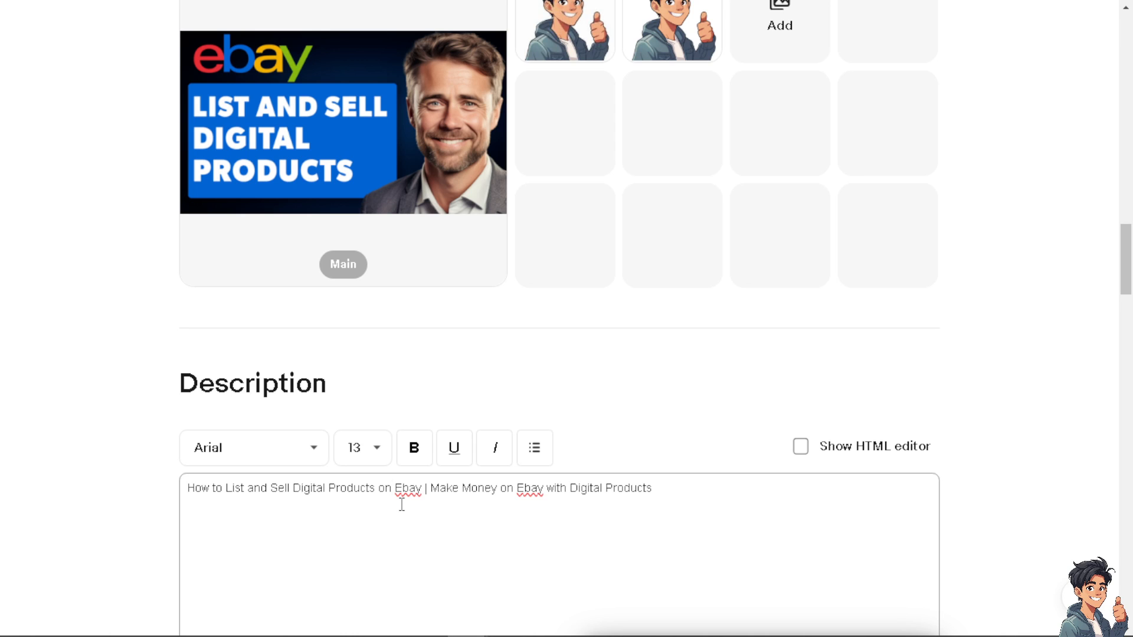
key(ctrl+a)
click(414, 448)
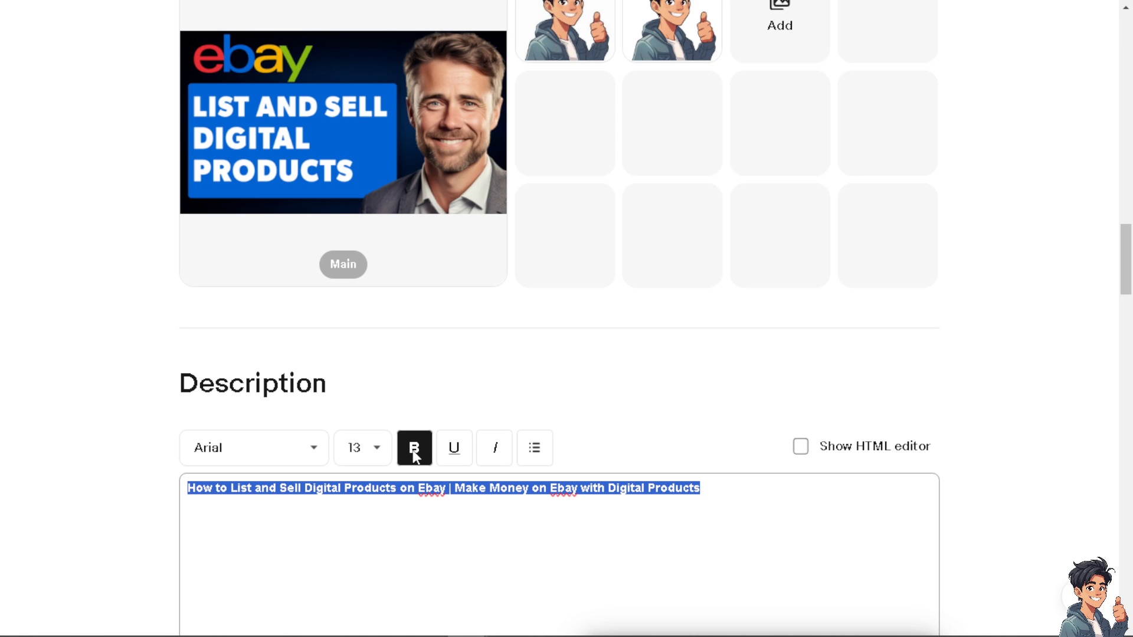
click(311, 448)
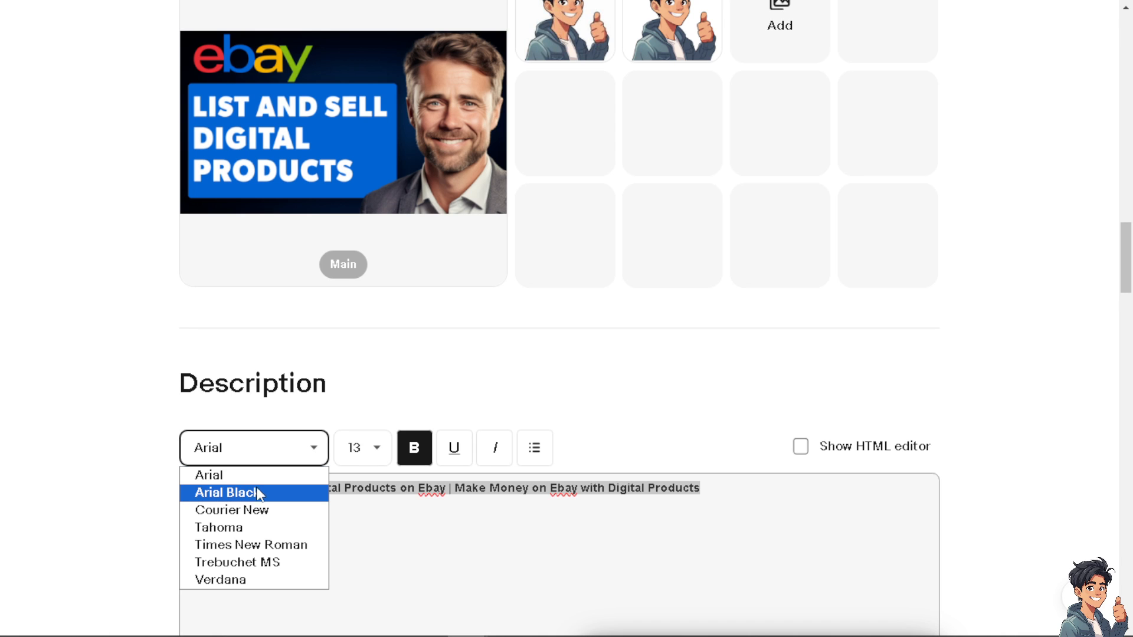
click(252, 509)
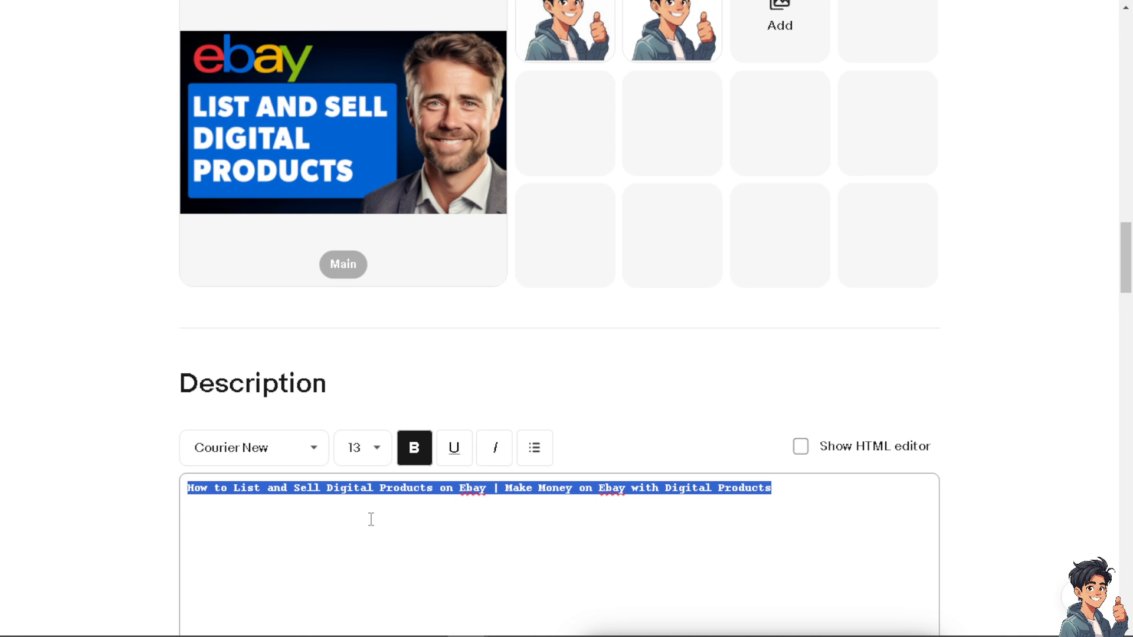
click(385, 458)
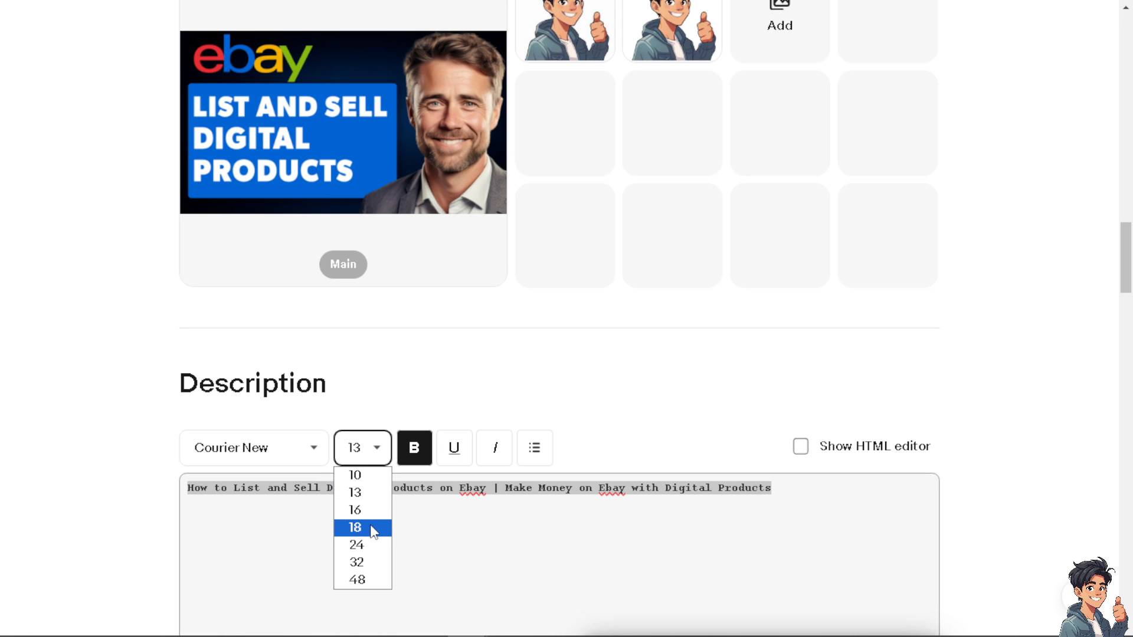
click(355, 527)
click(538, 525)
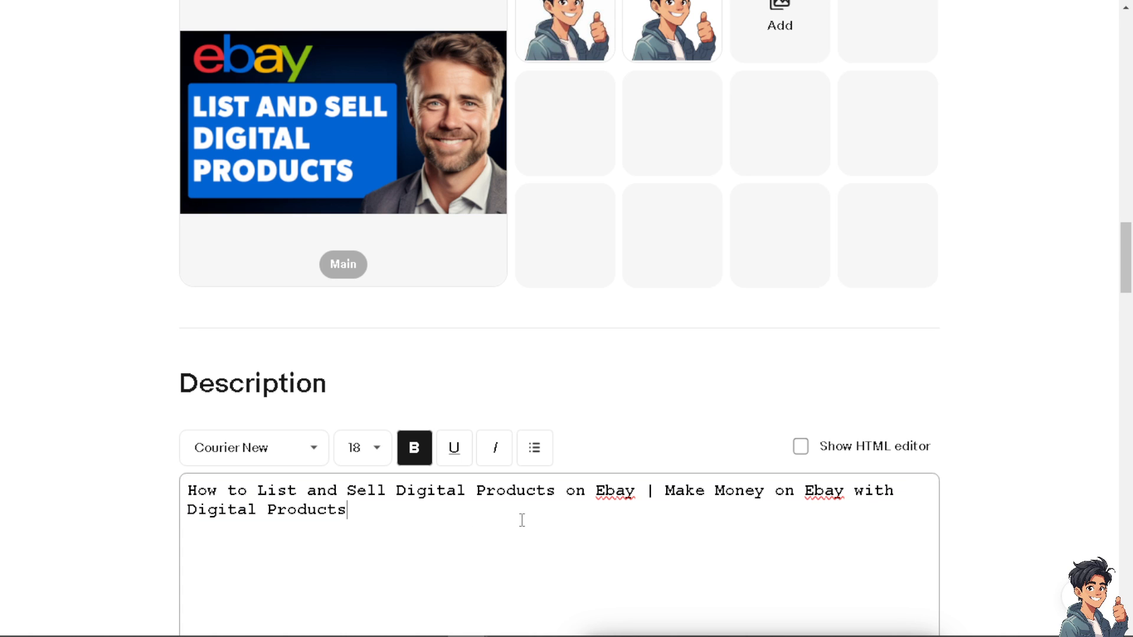
Show the description in the HTML editor and dismiss the AI drafting suggestion
scroll(521, 519, down, 3)
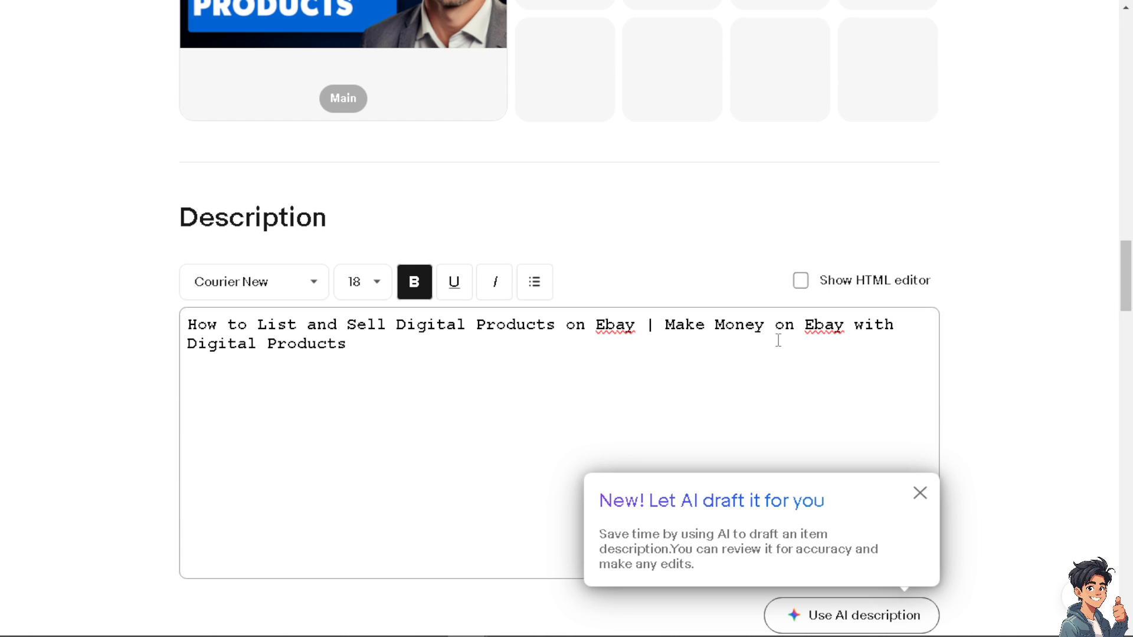
click(801, 282)
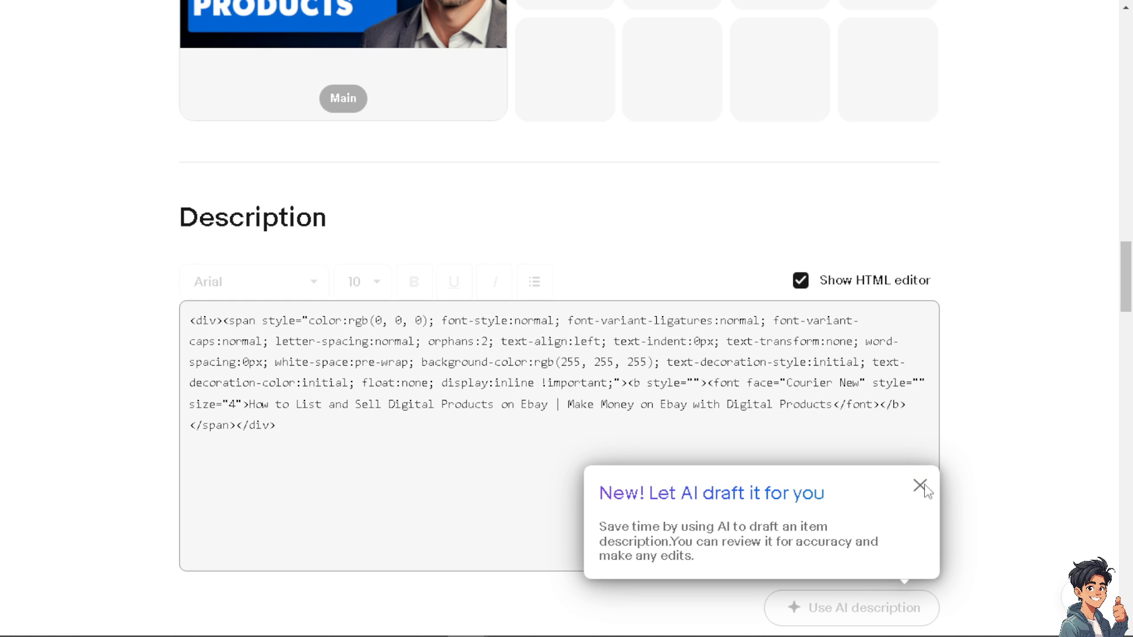
click(919, 487)
Turn off auction-style pricing for the listing
scroll(862, 455, down, 4)
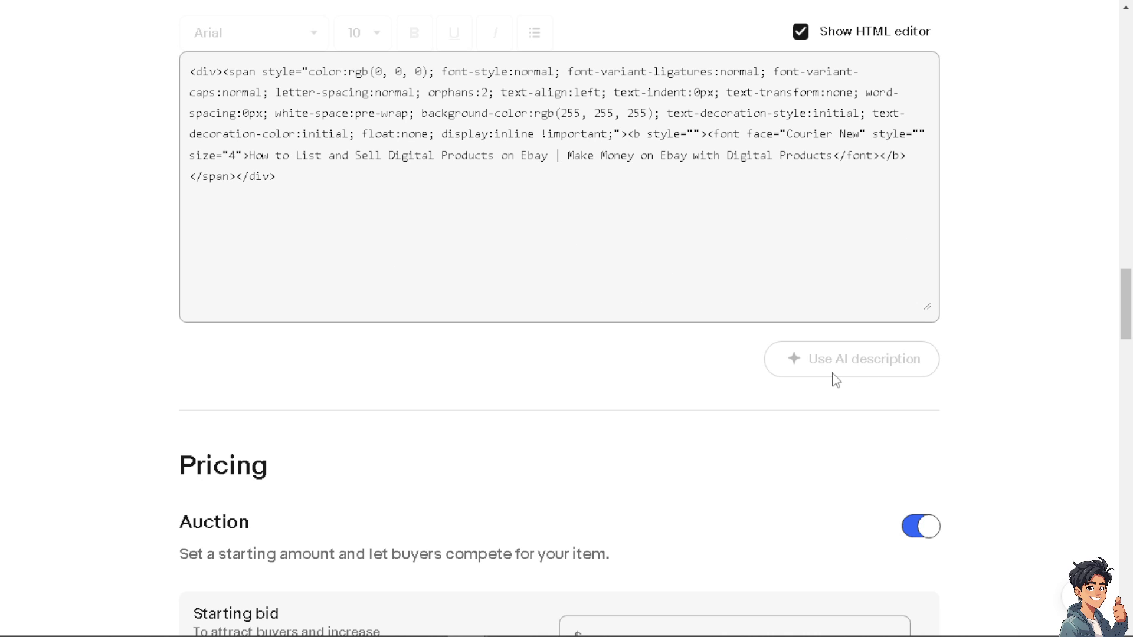
scroll(837, 378, down, 3)
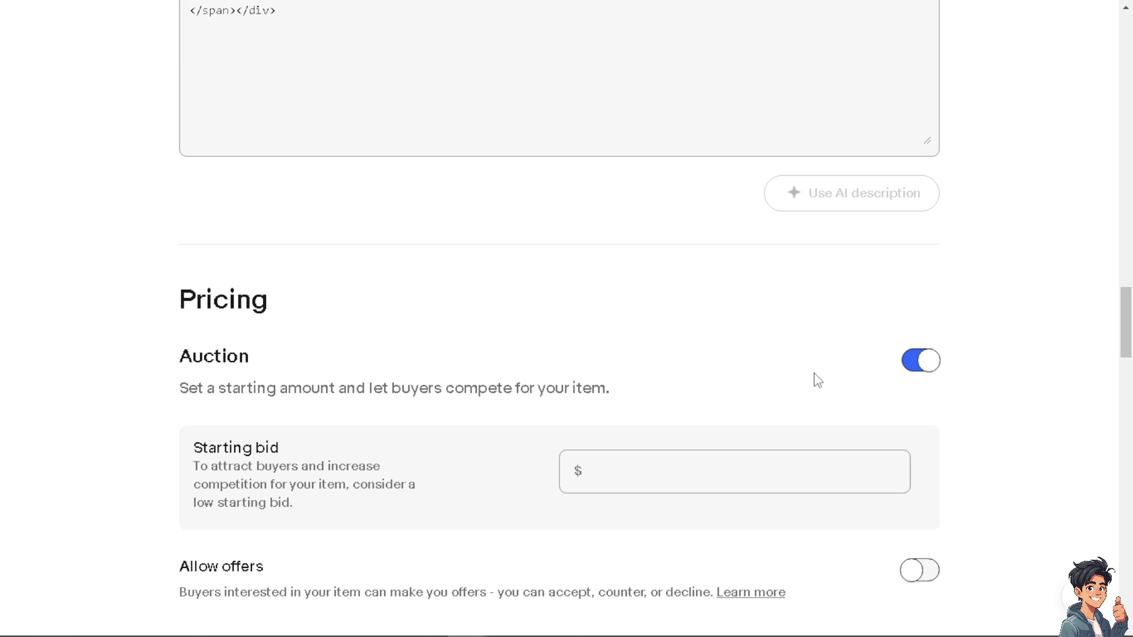
click(914, 365)
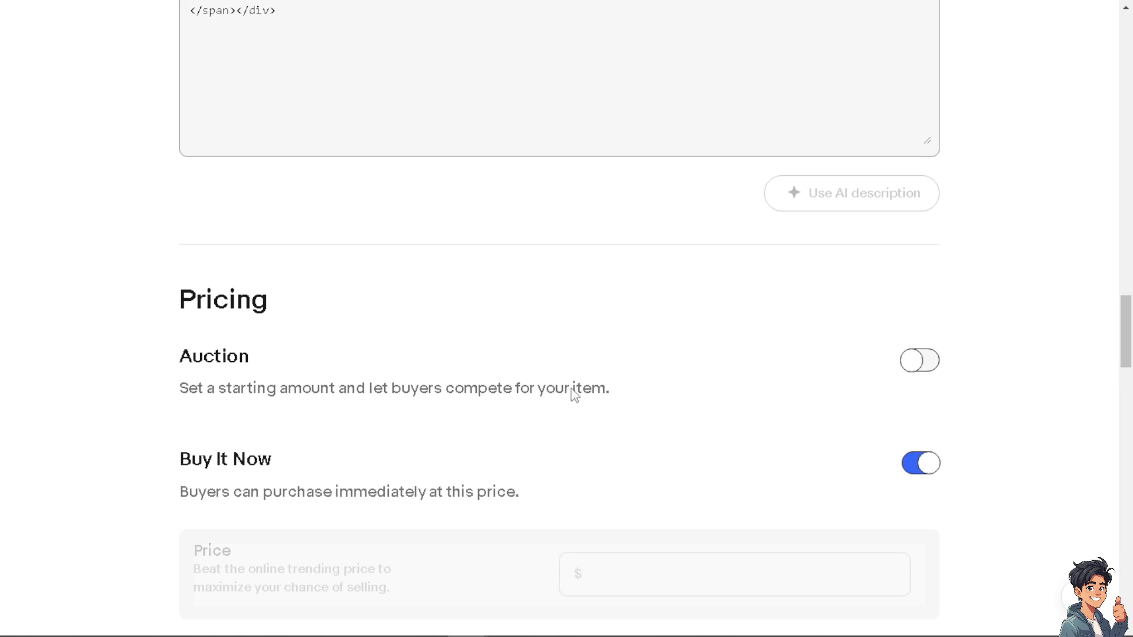
Enter a $100.00 Buy It Now price, with offers allowed at a $50.00 minimum
scroll(575, 392, down, 3)
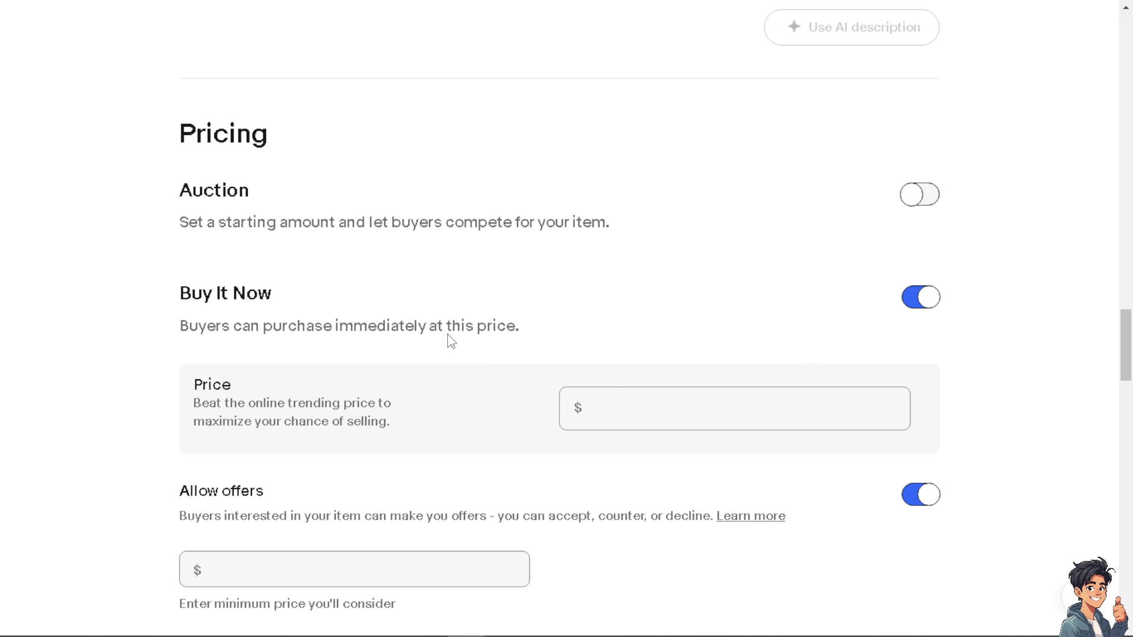
click(621, 407)
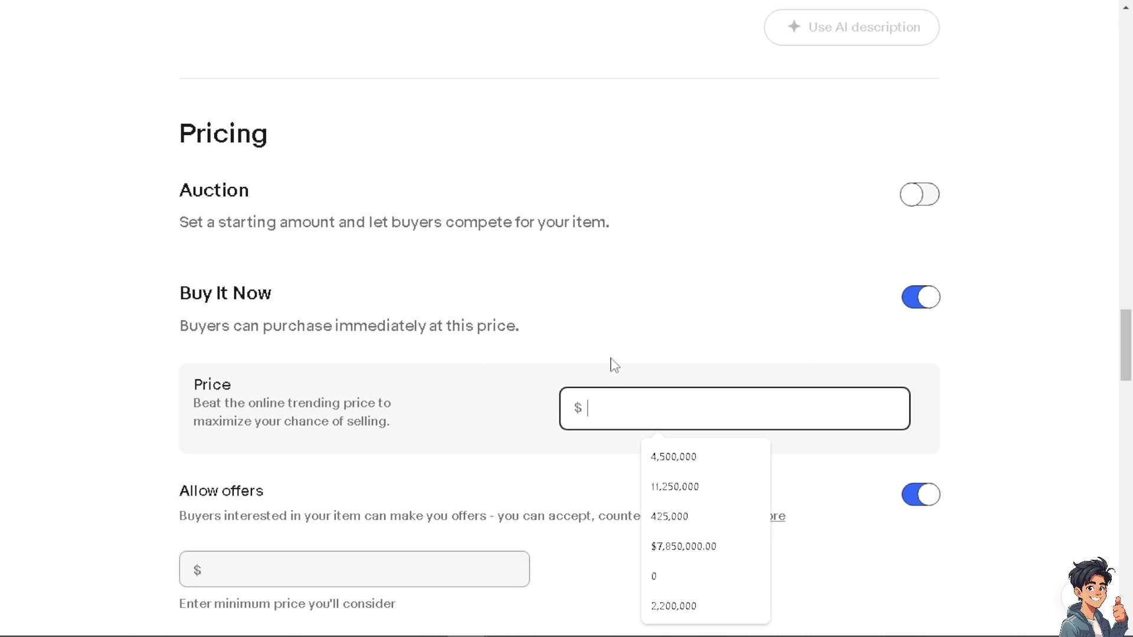
text(20)
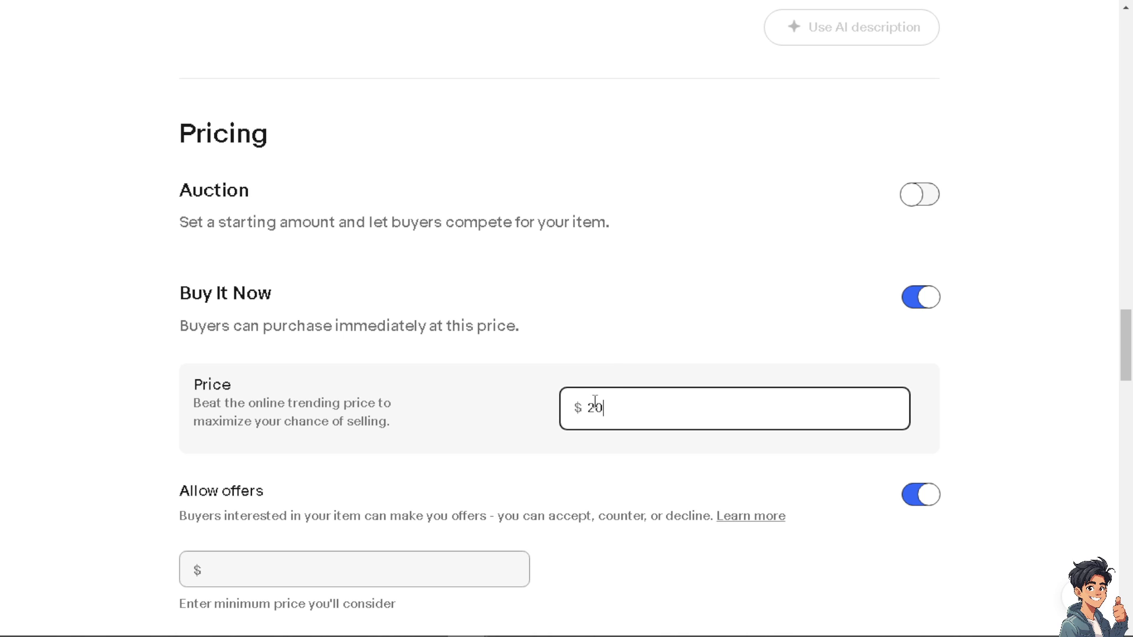
drag(614, 407, 578, 408)
text(50)
text(100)
click(437, 463)
scroll(385, 419, down, 1)
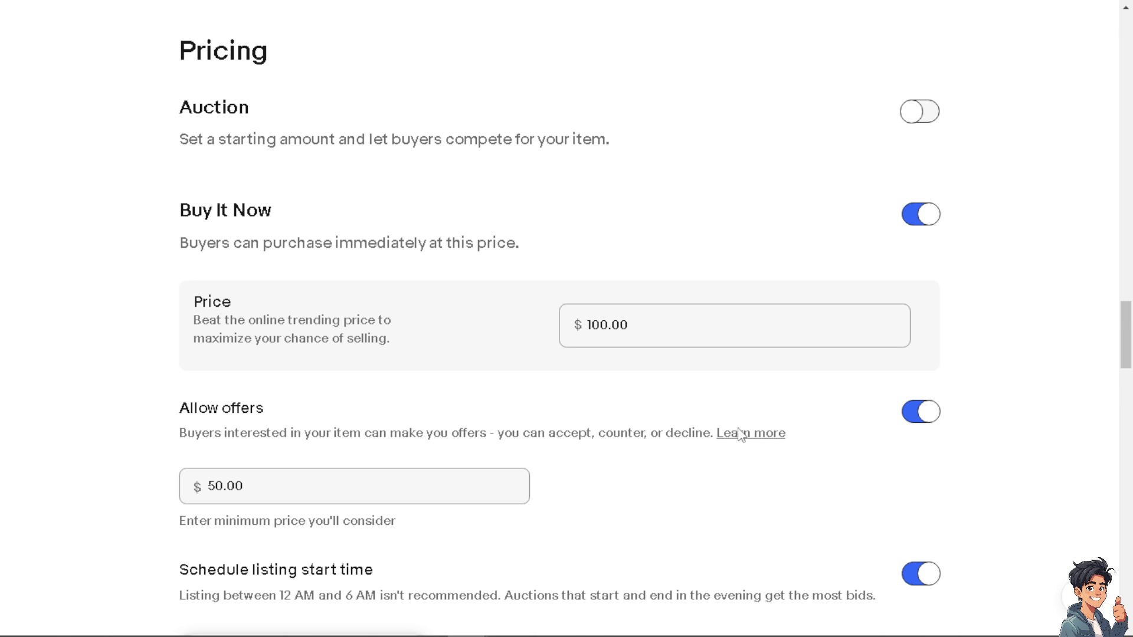
scroll(362, 473, down, 2)
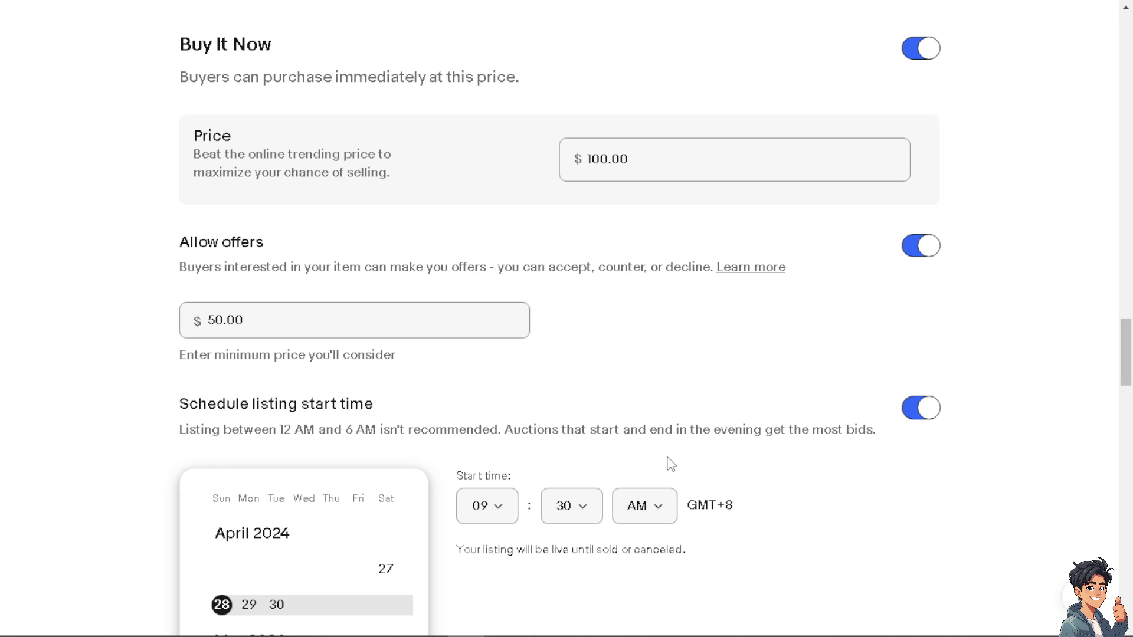
Pick May 1 as the start date and set the start time to 08:00 PM
click(510, 511)
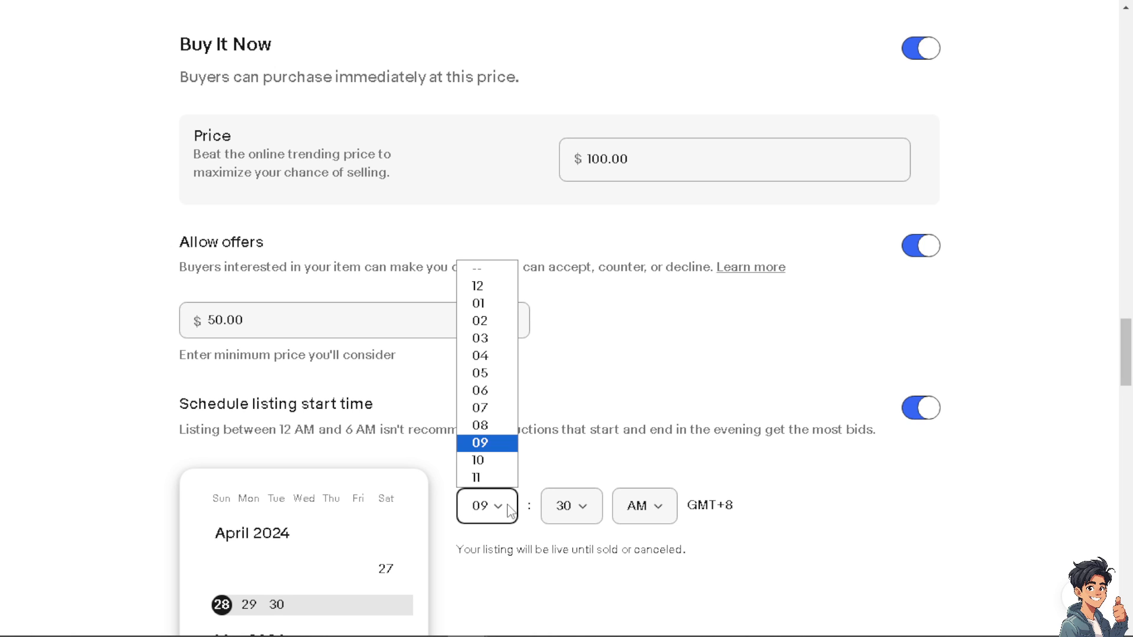
click(348, 523)
scroll(303, 547, down, 3)
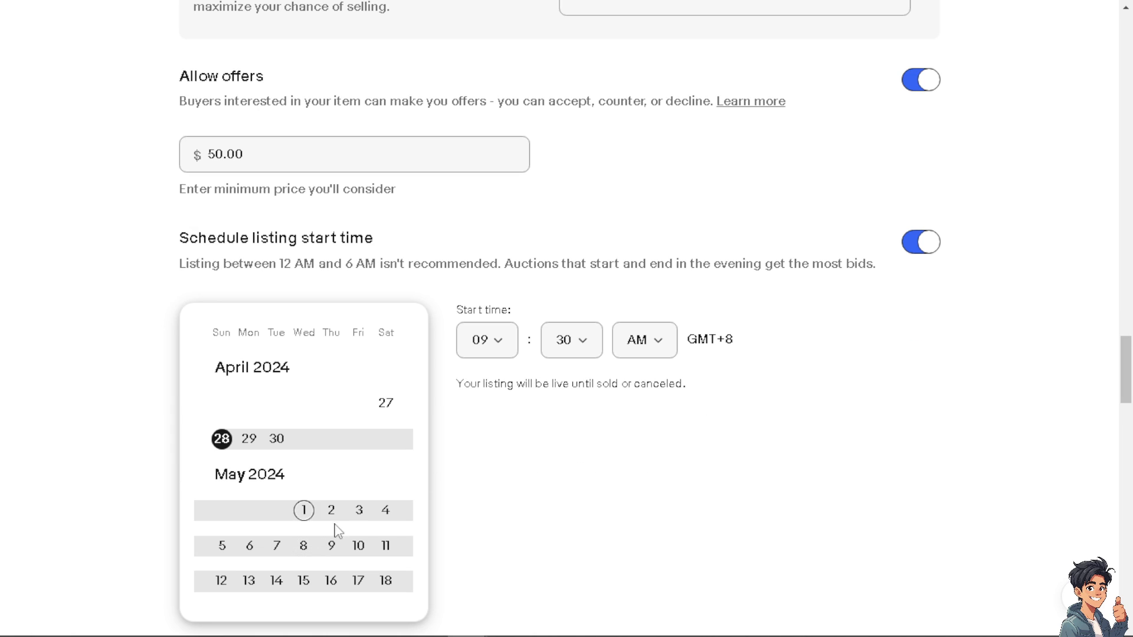
click(305, 511)
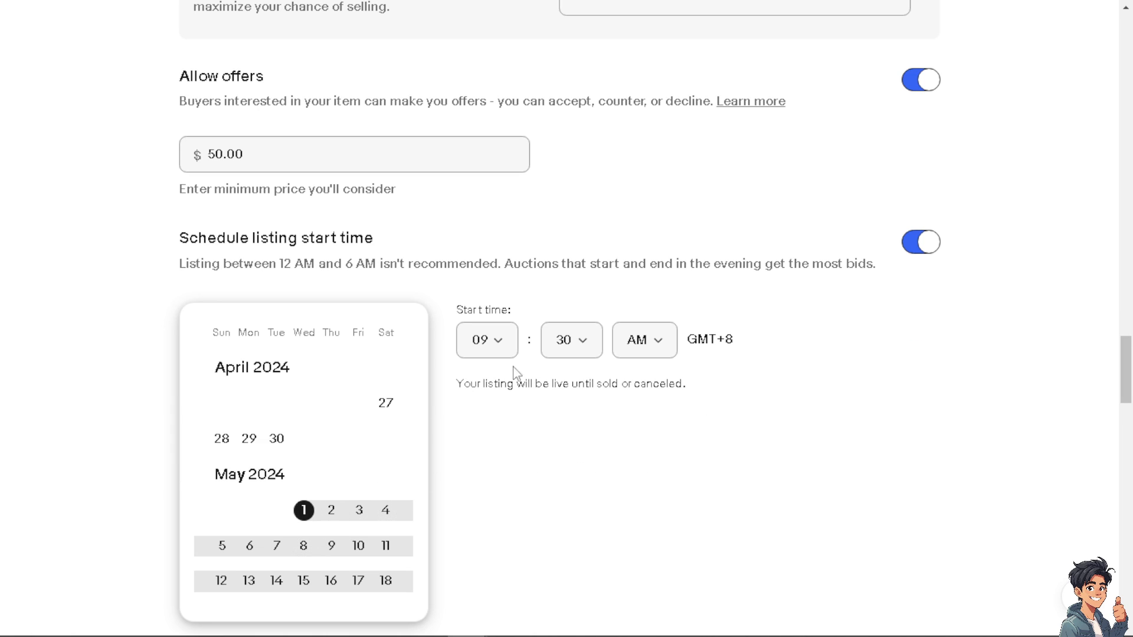
click(503, 345)
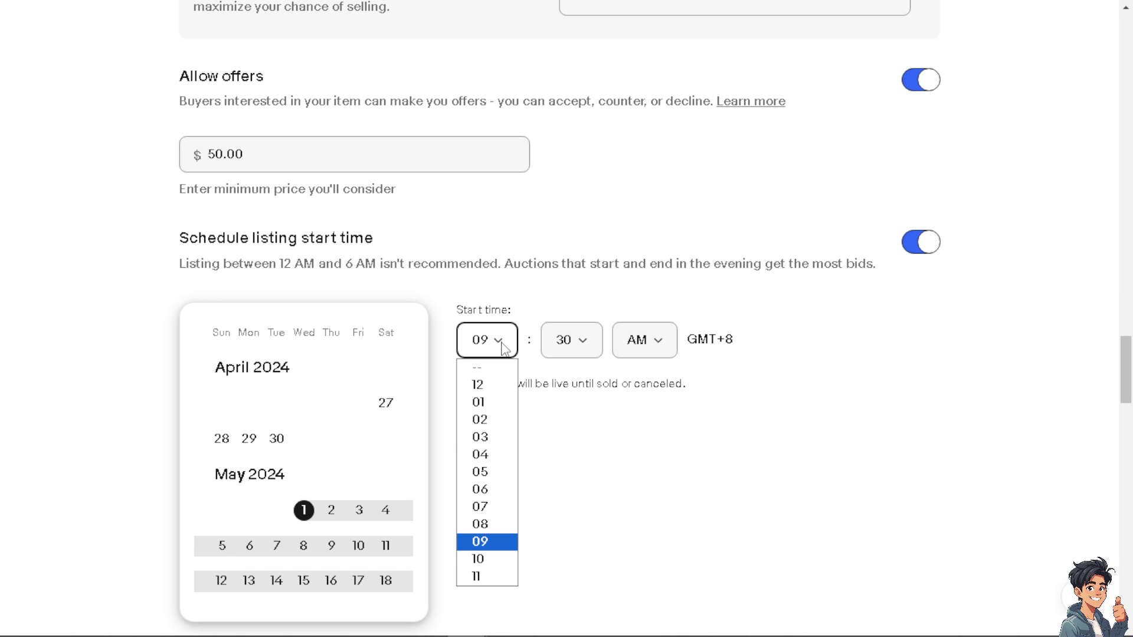
click(583, 346)
click(559, 388)
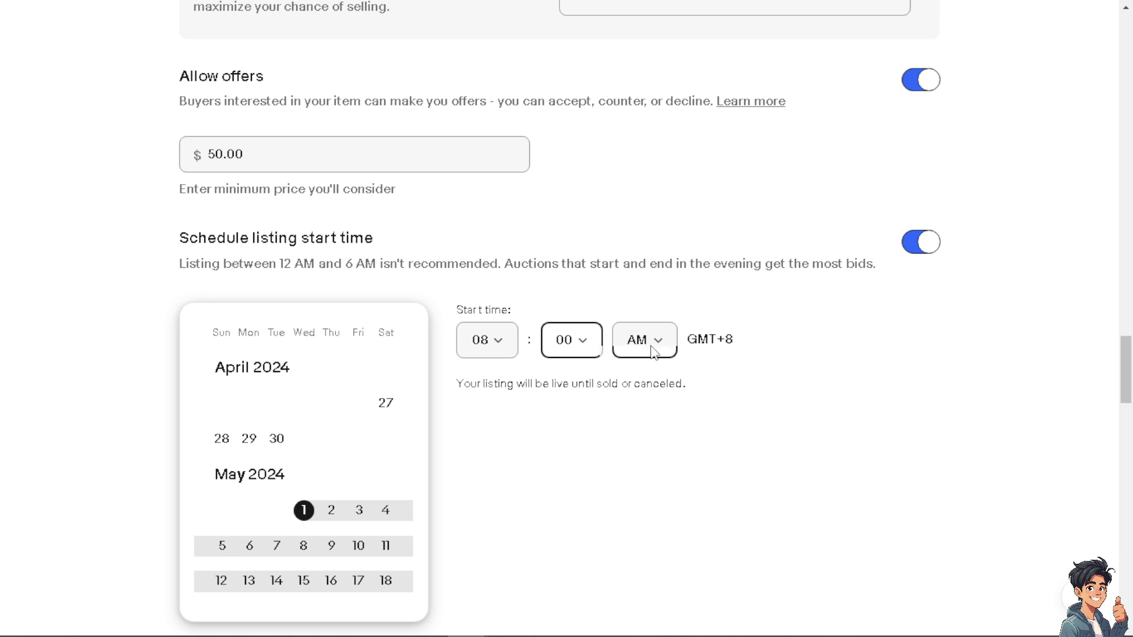
click(652, 340)
click(638, 400)
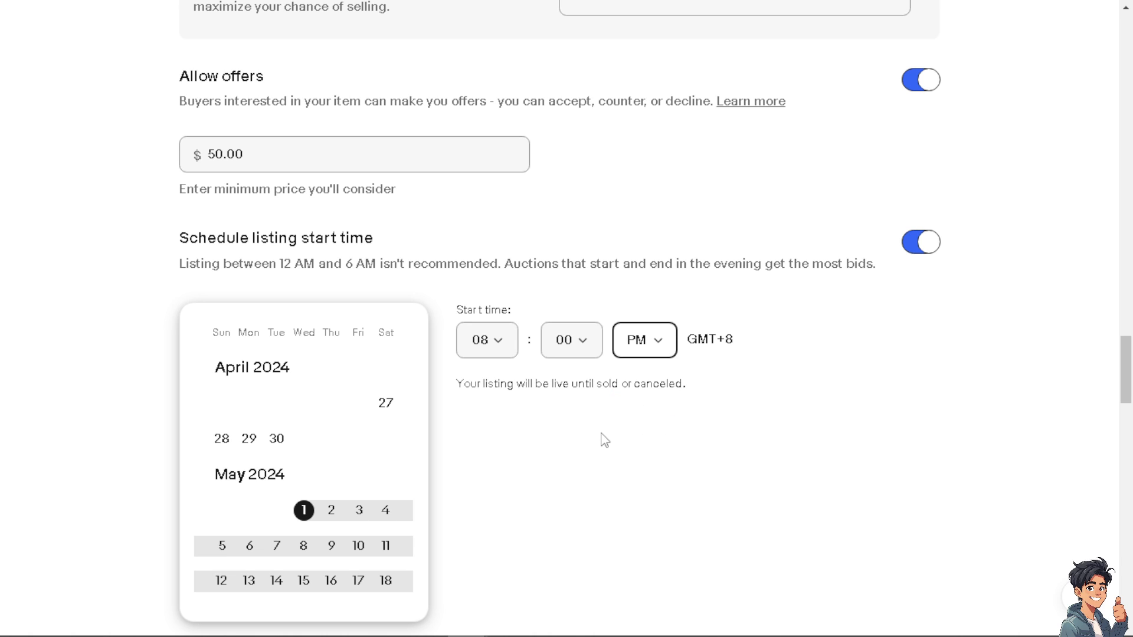
scroll(604, 439, down, 4)
Enable multiple quantity and change the listing quantity from 1 to 20
scroll(605, 439, down, 3)
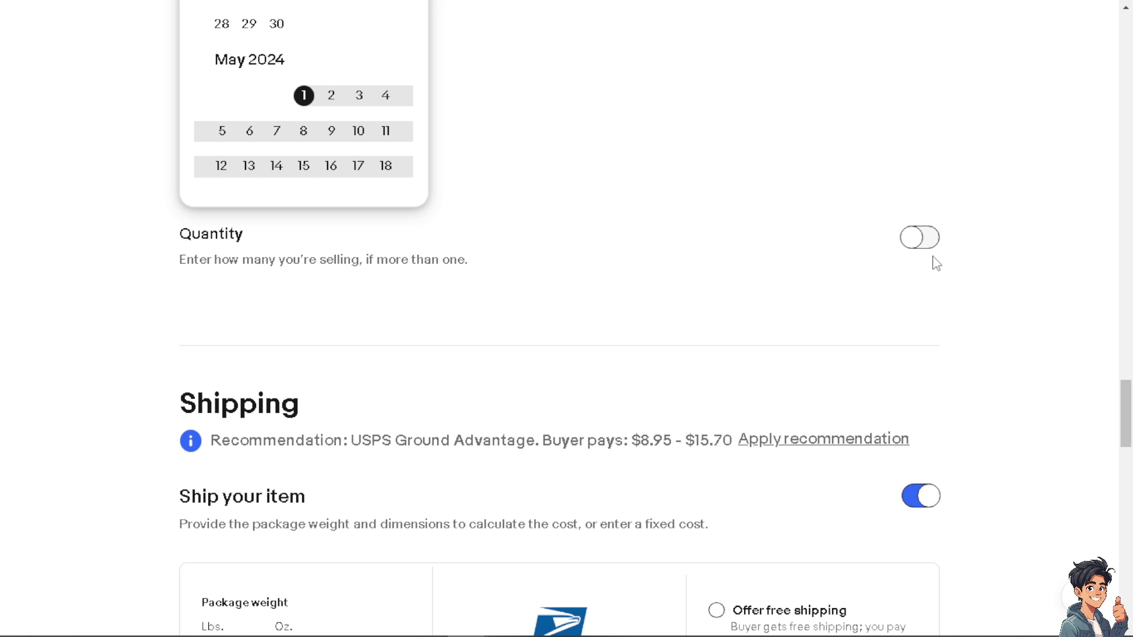
click(927, 237)
click(178, 307)
double_click(178, 307)
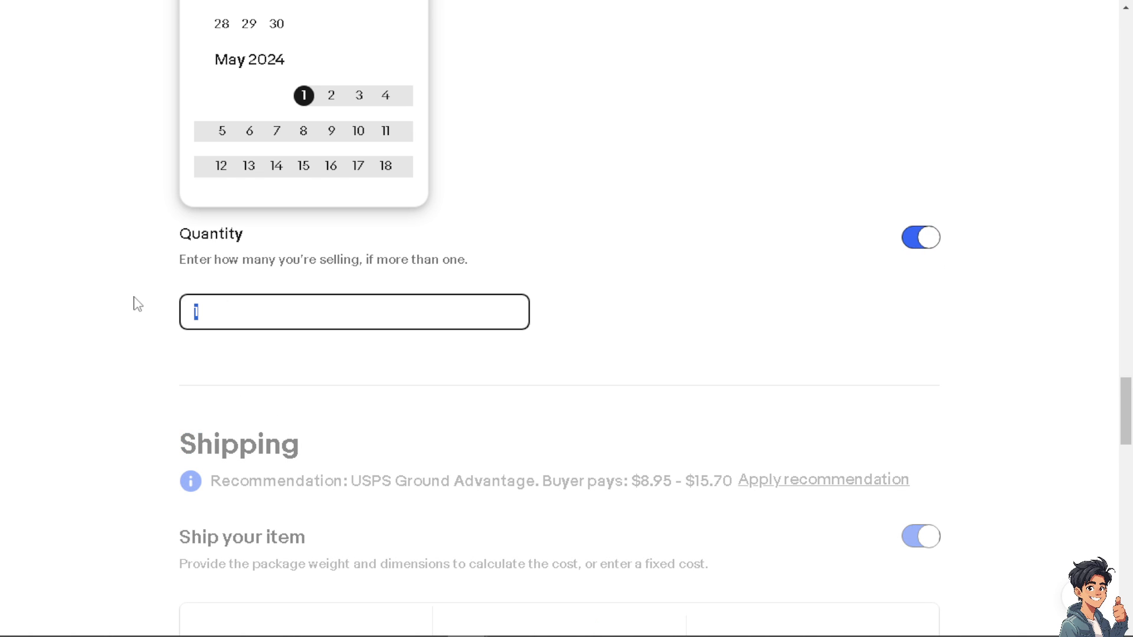
text(20)
scroll(346, 381, down, 3)
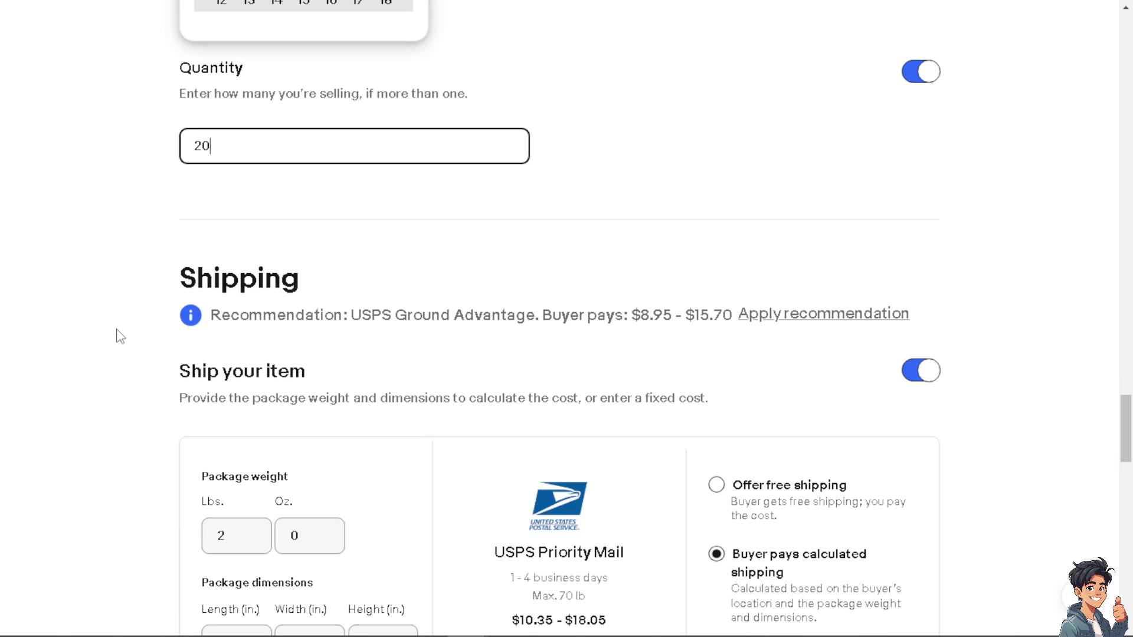
scroll(120, 336, down, 3)
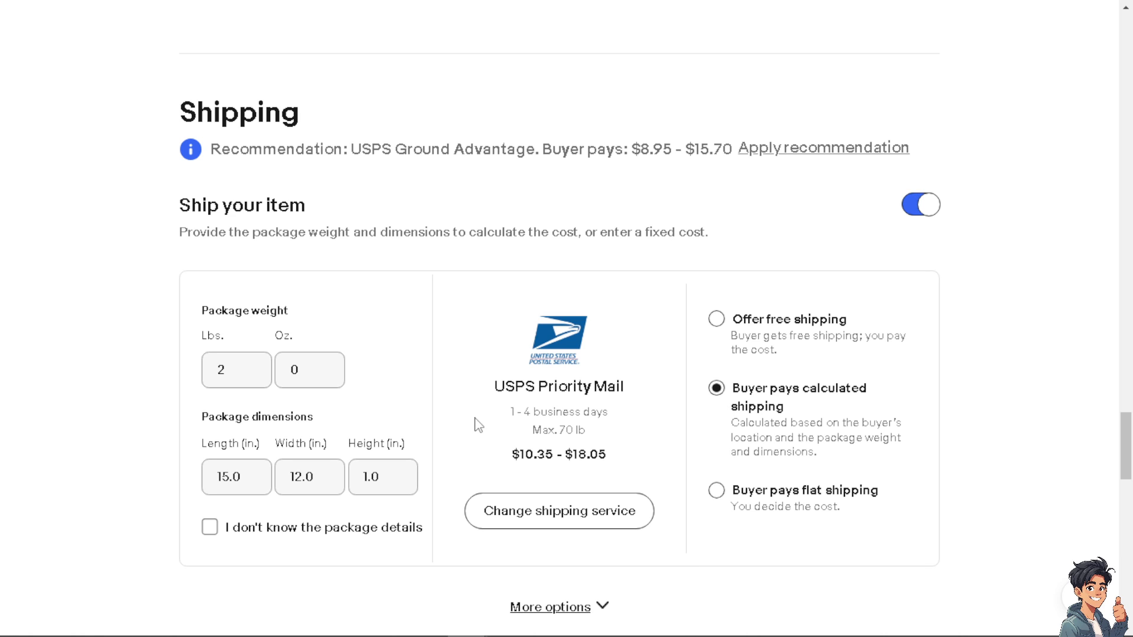
Reveal more shipping service options, then review handling and returns down to the List it for free section
scroll(478, 424, down, 3)
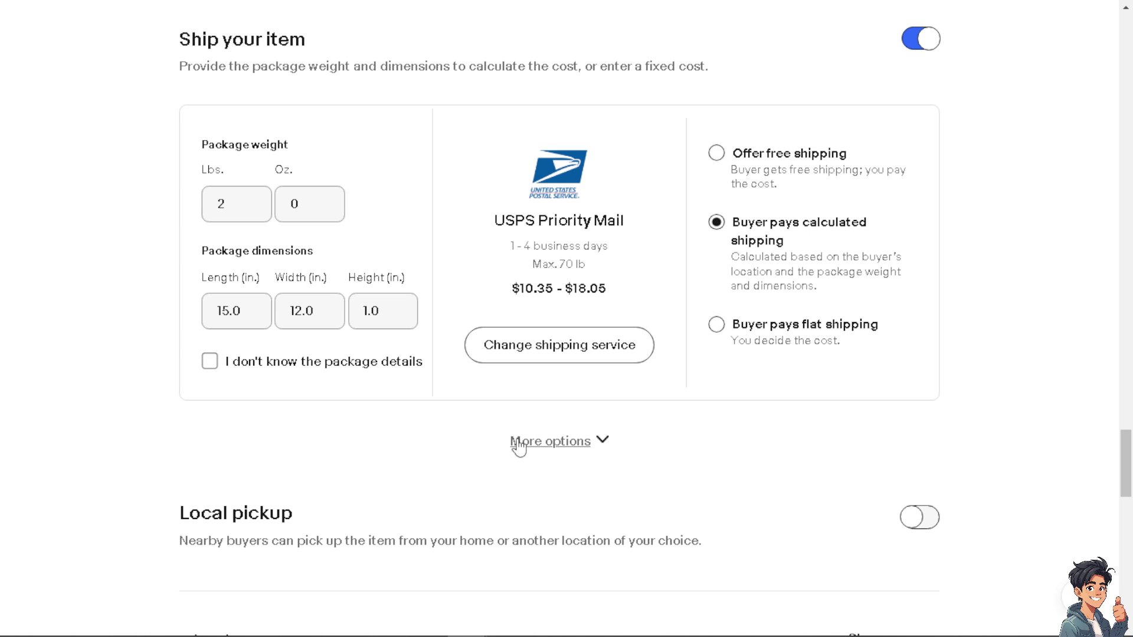
click(602, 440)
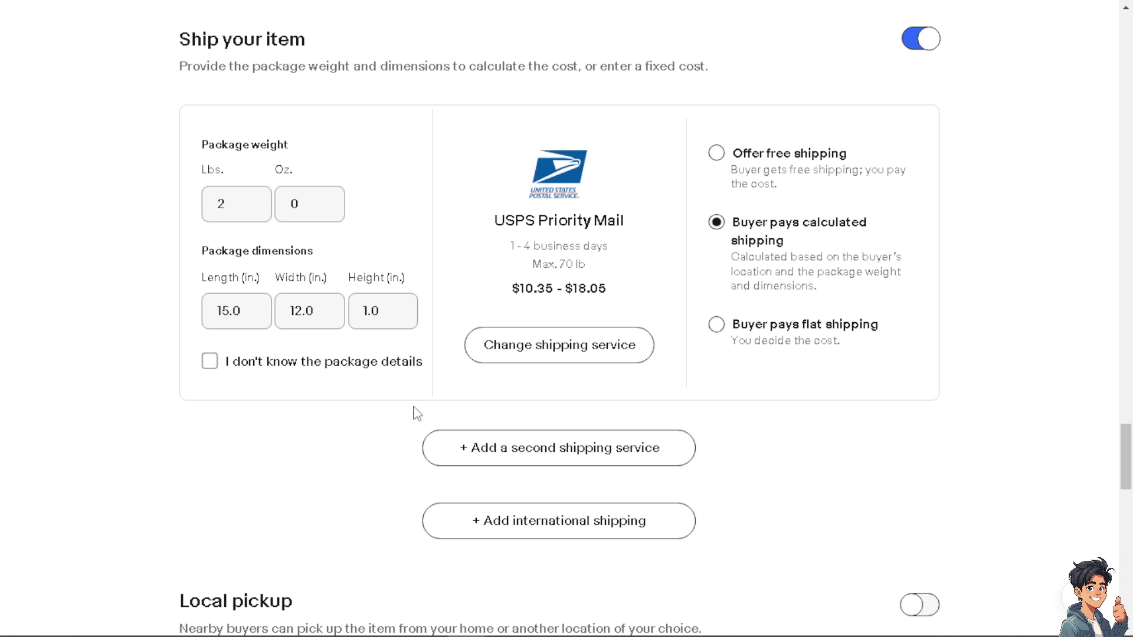
scroll(416, 413, down, 4)
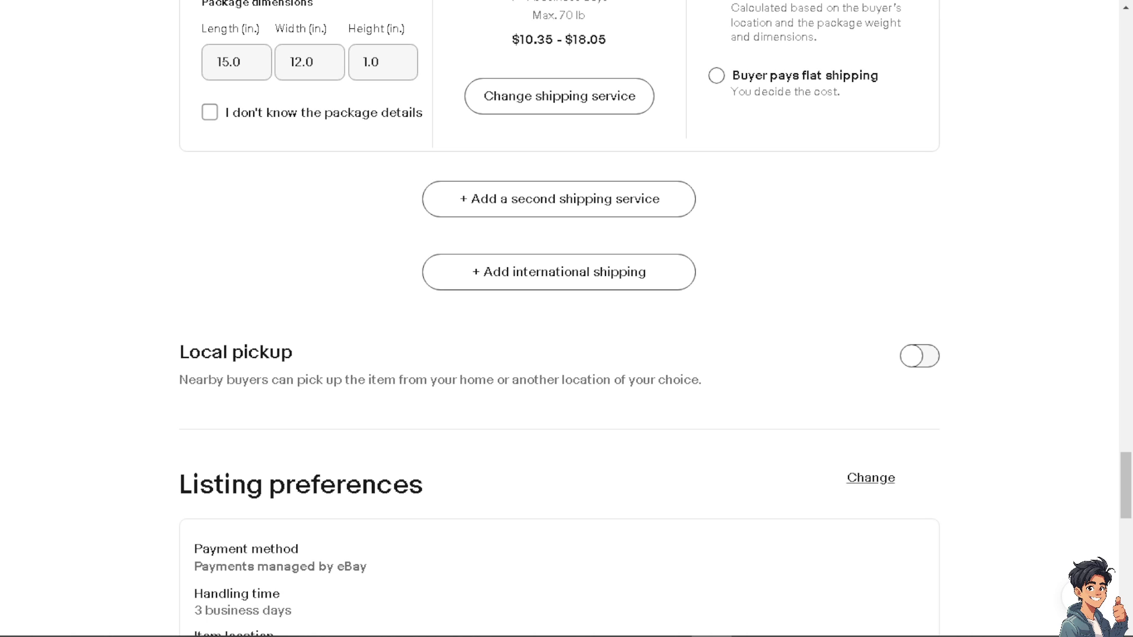
scroll(362, 442, up, 5)
scroll(329, 437, down, 7)
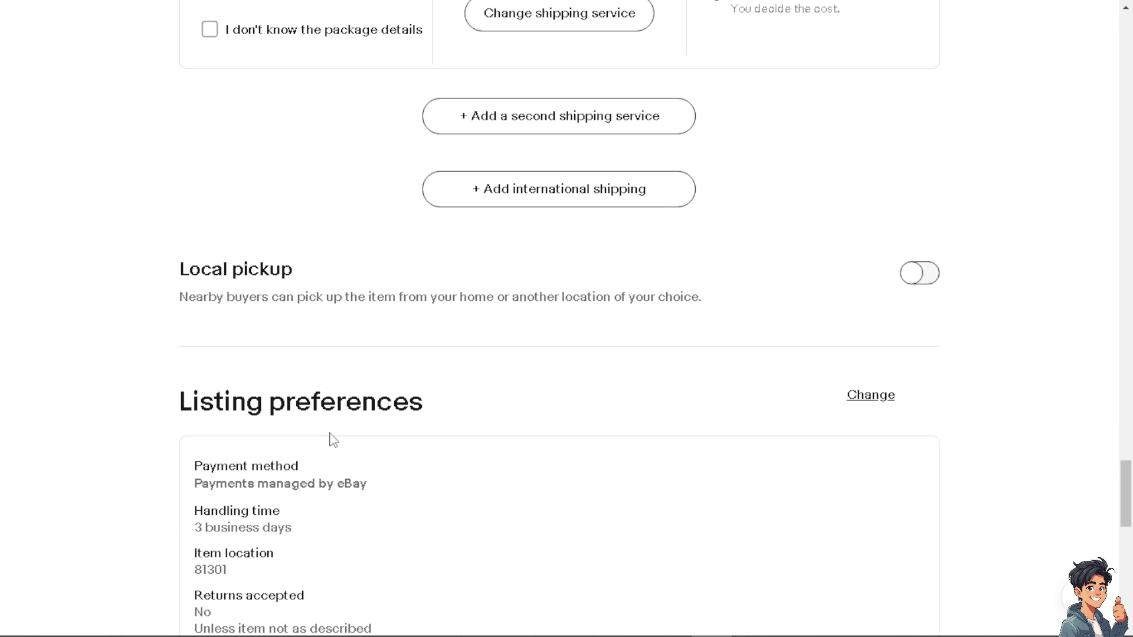
scroll(577, 307, up, 5)
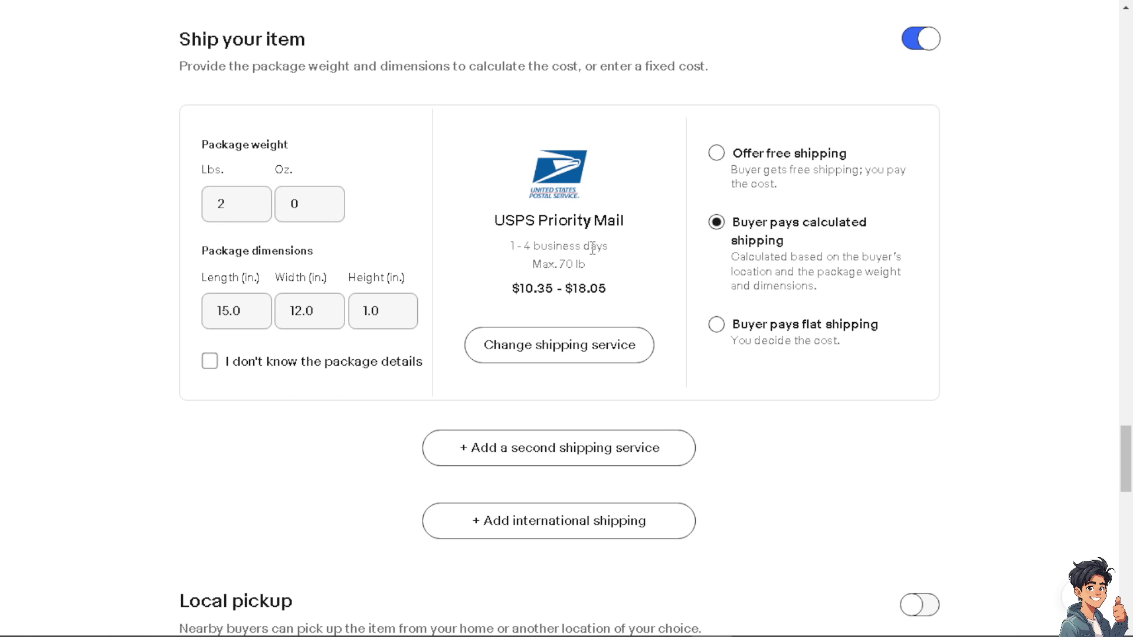
scroll(422, 402, down, 5)
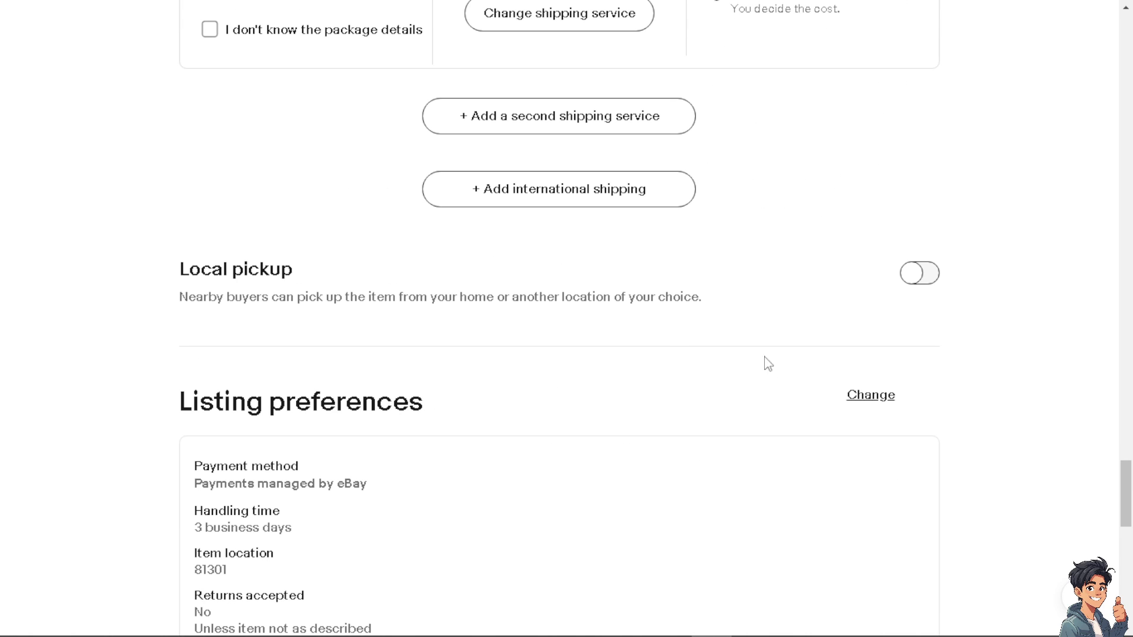
scroll(597, 354, down, 8)
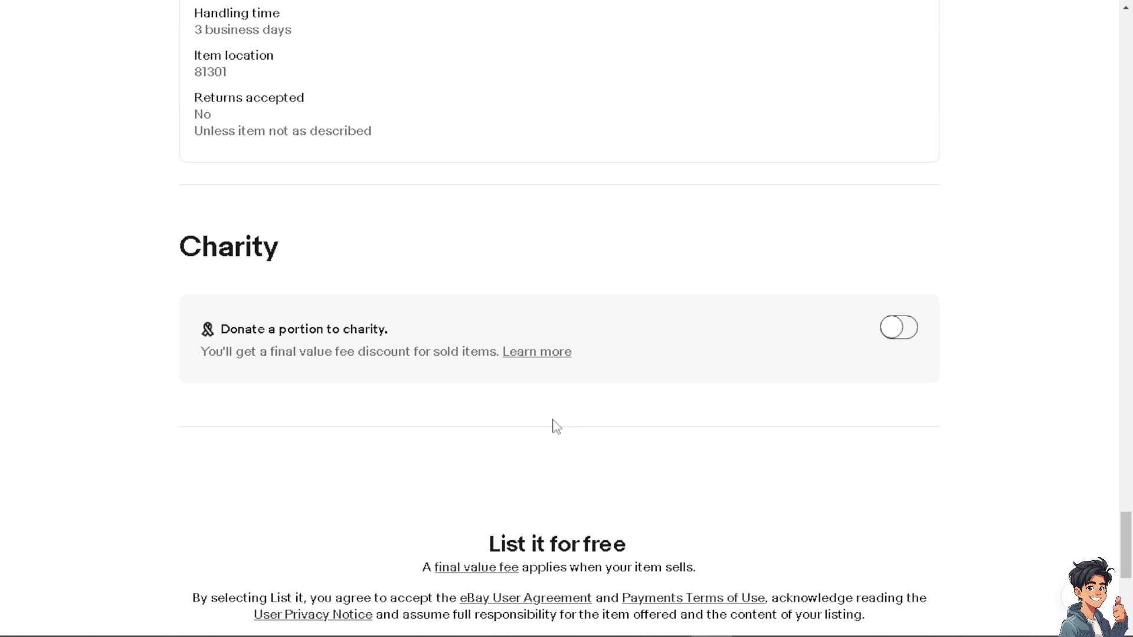
scroll(555, 422, down, 3)
scroll(566, 413, down, 3)
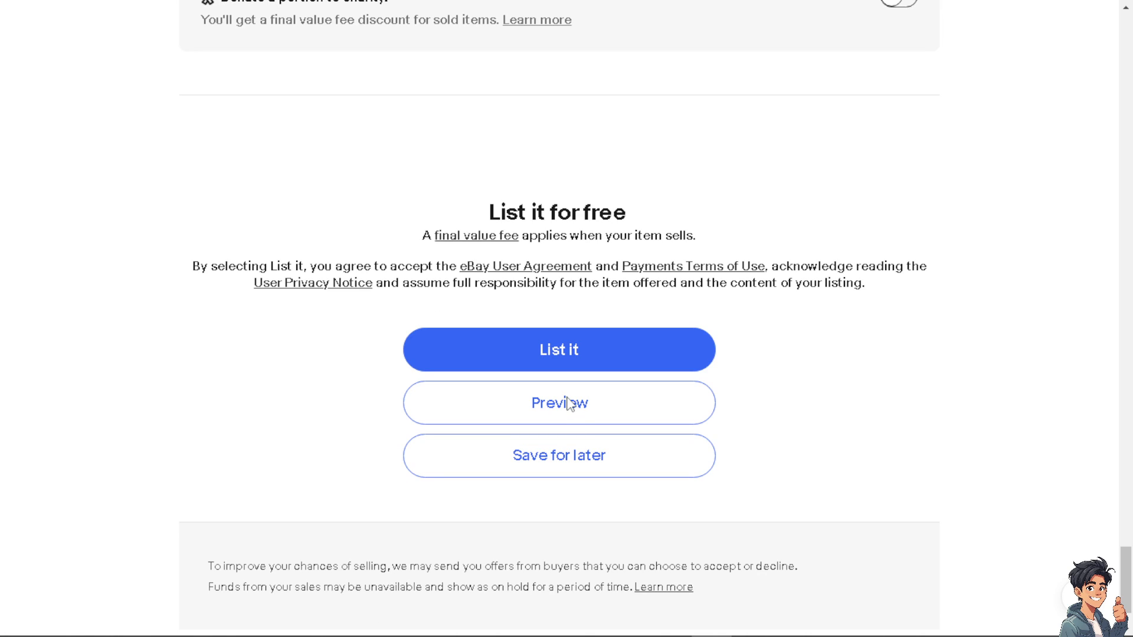
Open the listing preview and check the US $100.00 or Best Offer price and 20 available
click(517, 411)
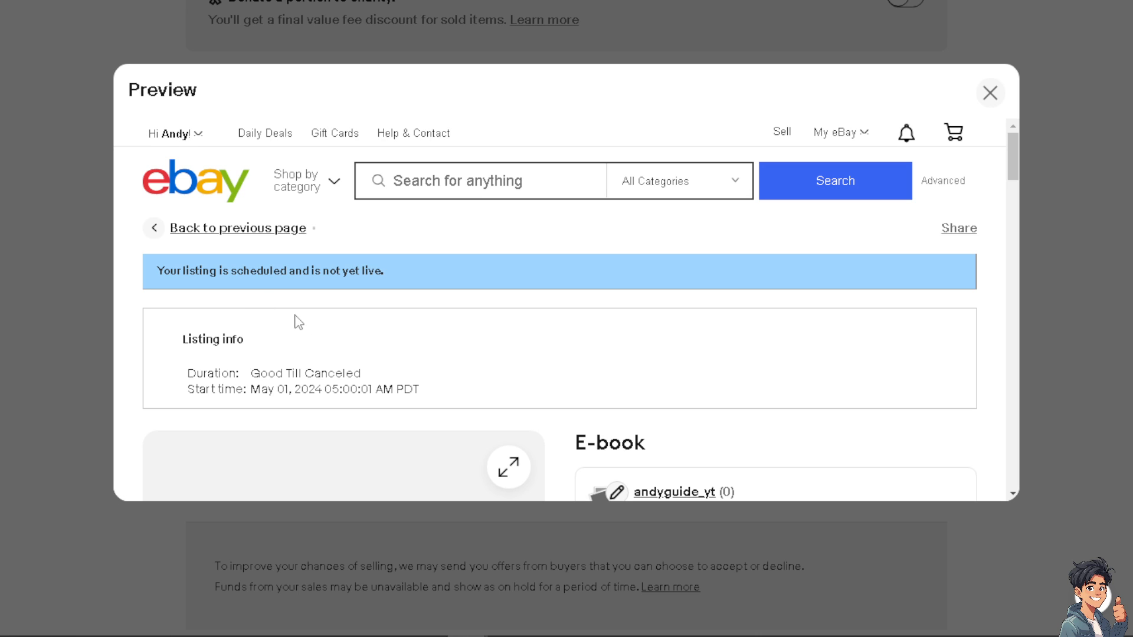
scroll(298, 321, down, 4)
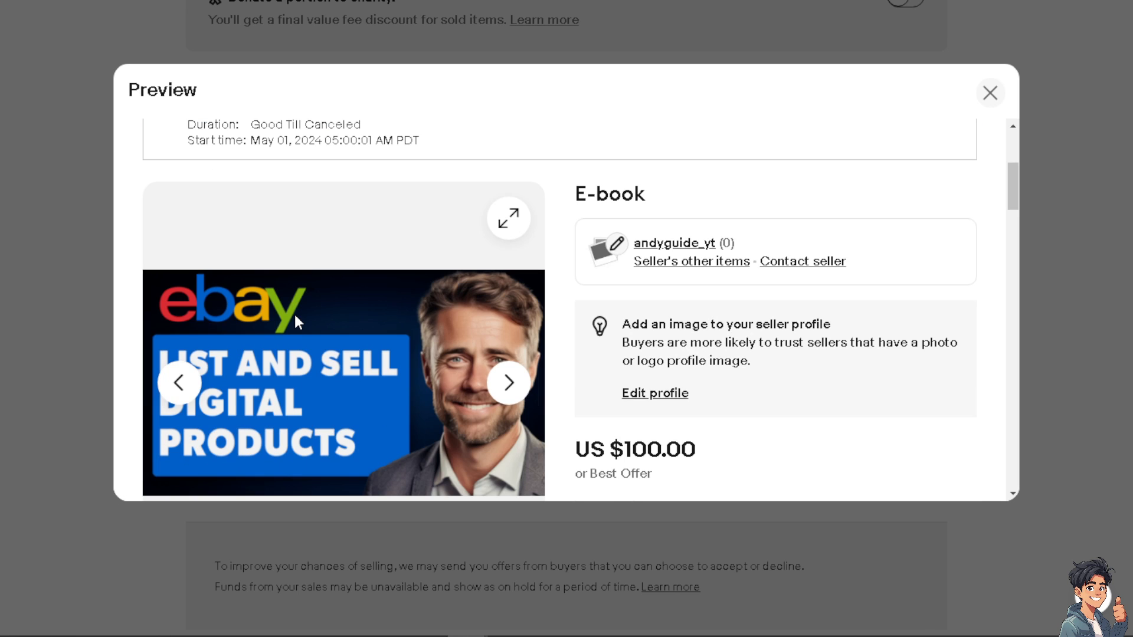
scroll(295, 316, down, 3)
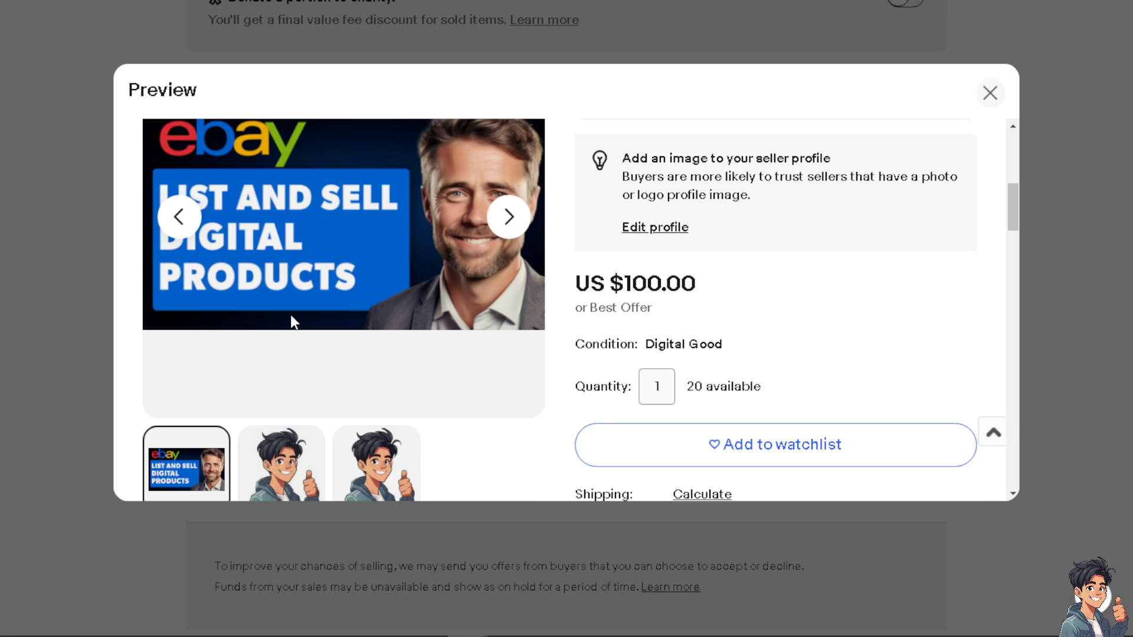
scroll(290, 316, down, 1)
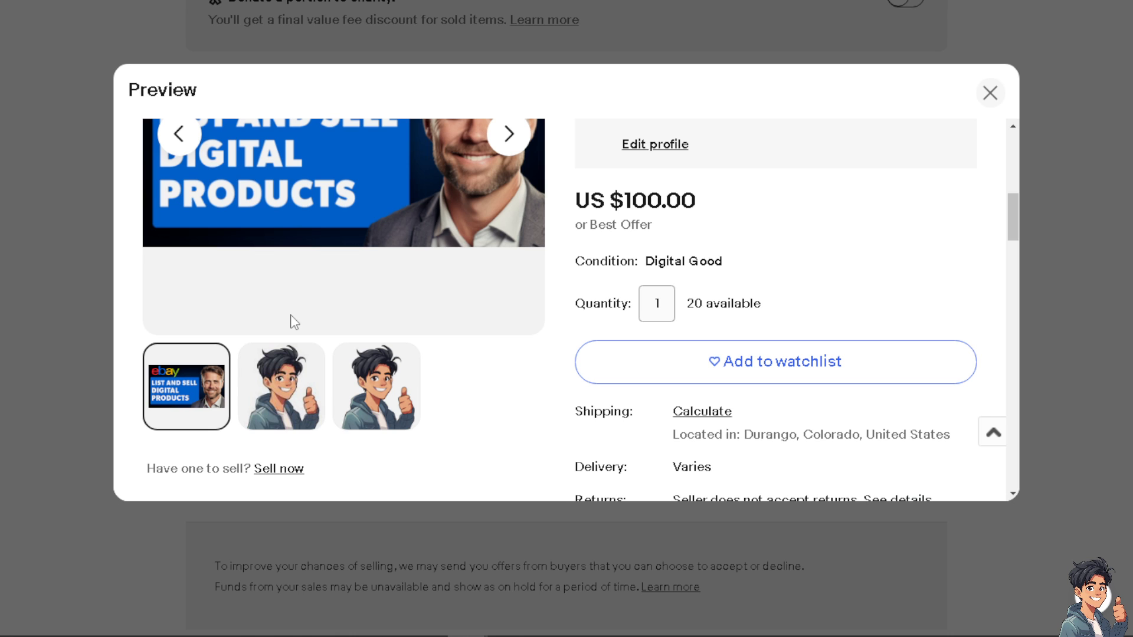
scroll(293, 322, down, 3)
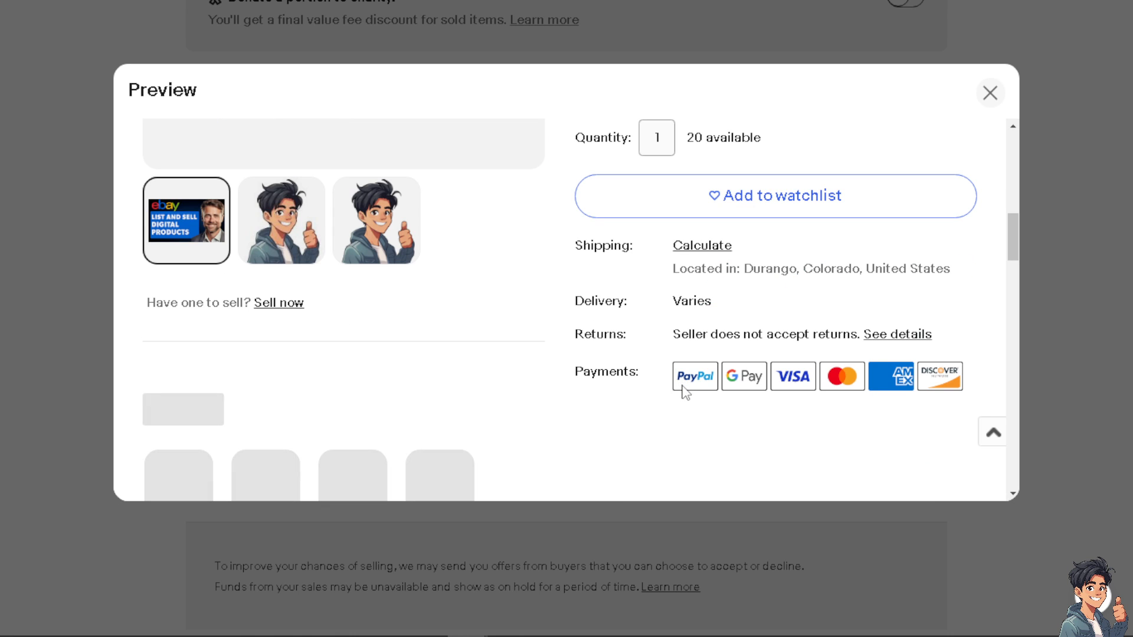
scroll(434, 355, down, 4)
Go through the rest of the preview to confirm shipping and the scheduled start time
scroll(435, 355, up, 6)
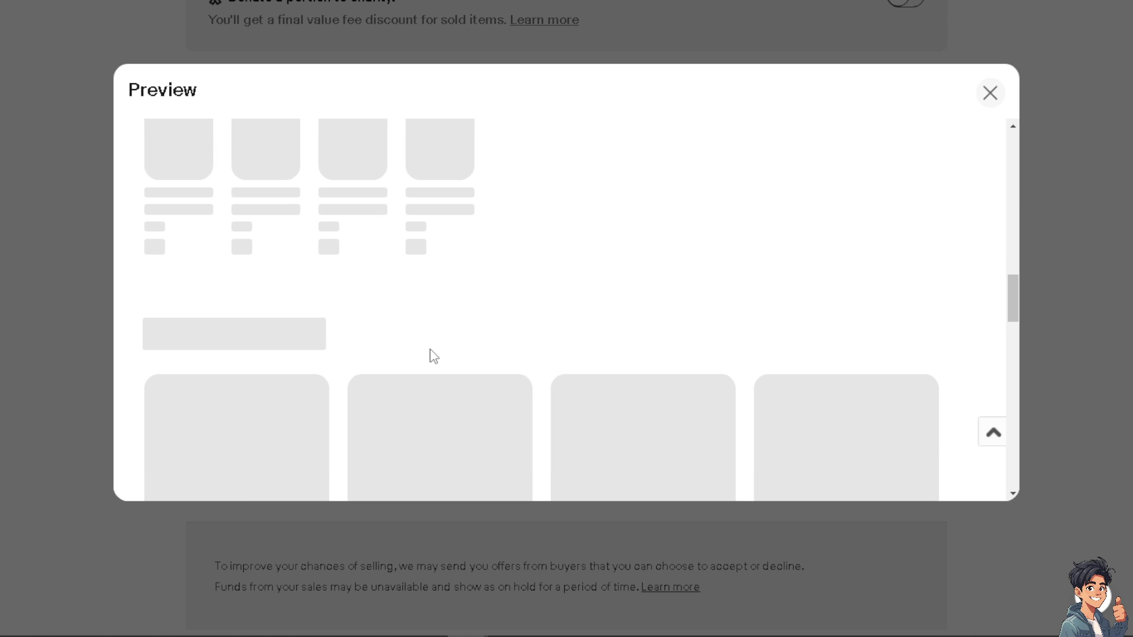
scroll(434, 356, down, 10)
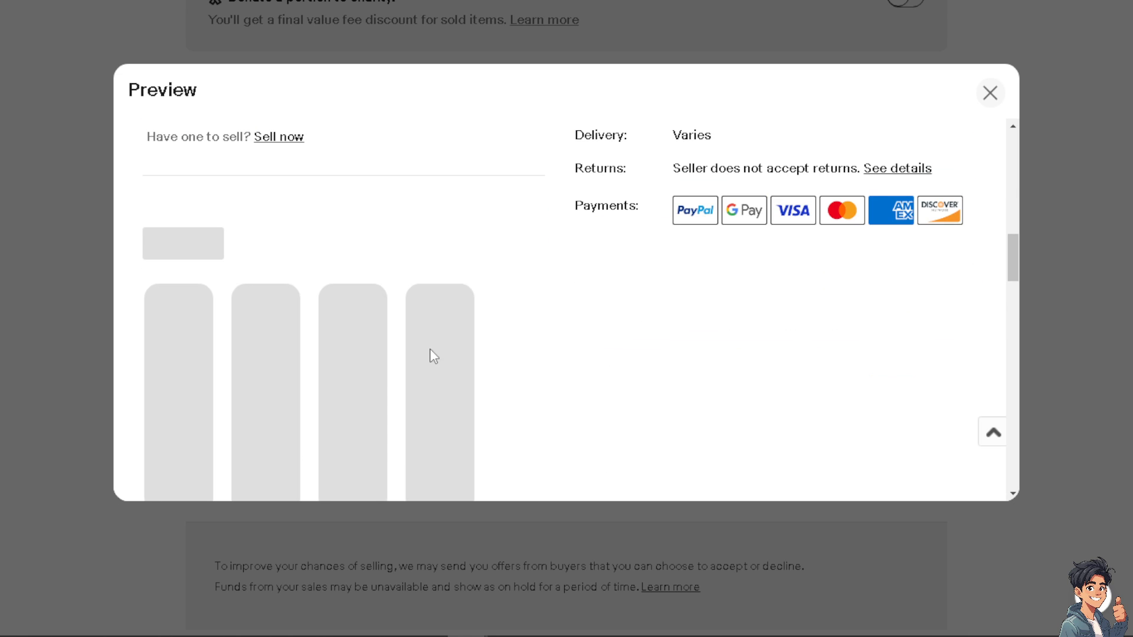
scroll(434, 357, down, 5)
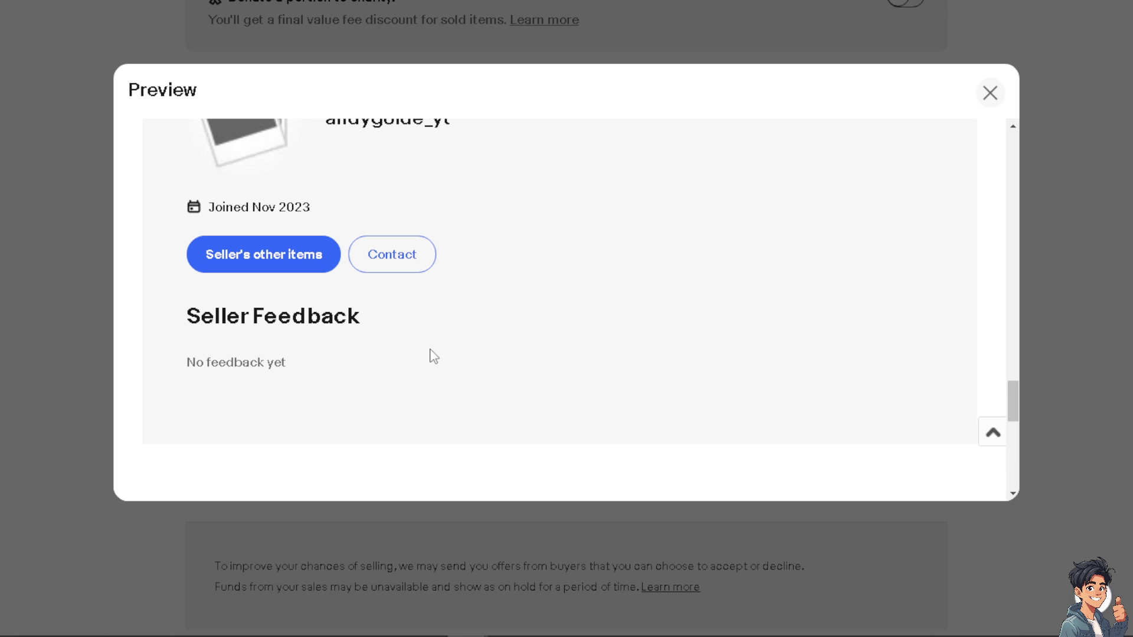
scroll(434, 356, down, 10)
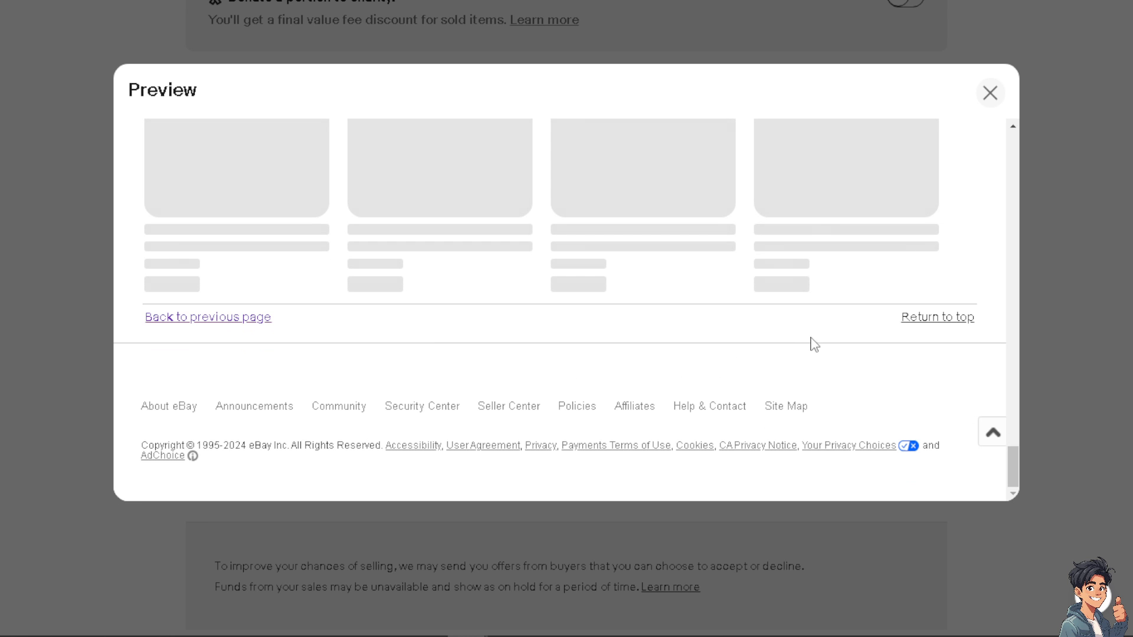
scroll(448, 278, up, 3)
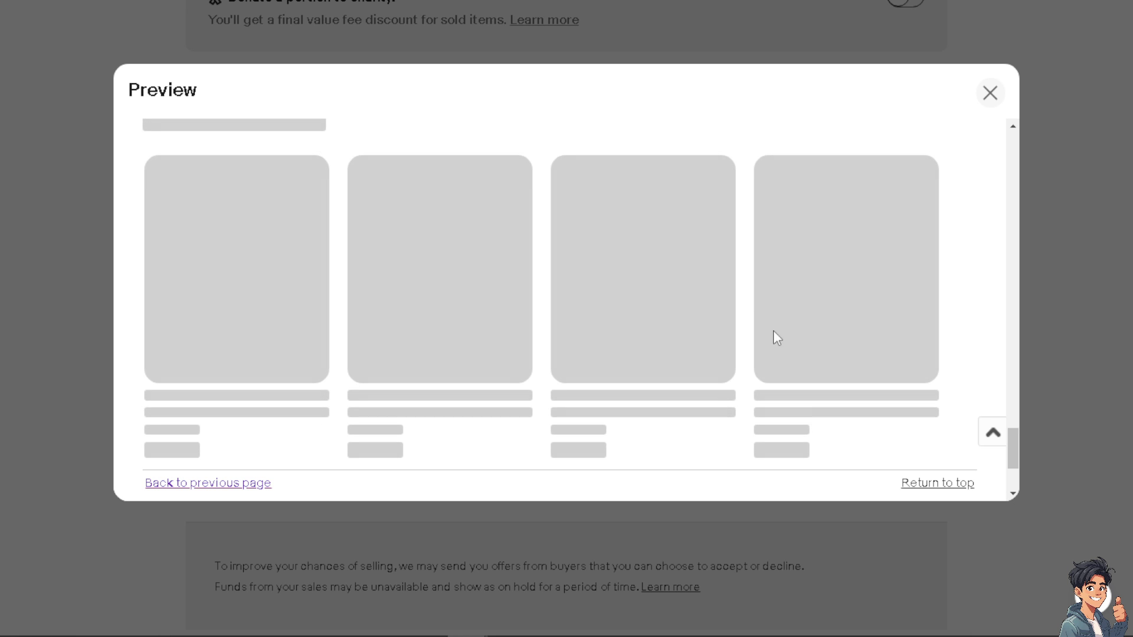
scroll(696, 342, up, 10)
scroll(694, 345, up, 10)
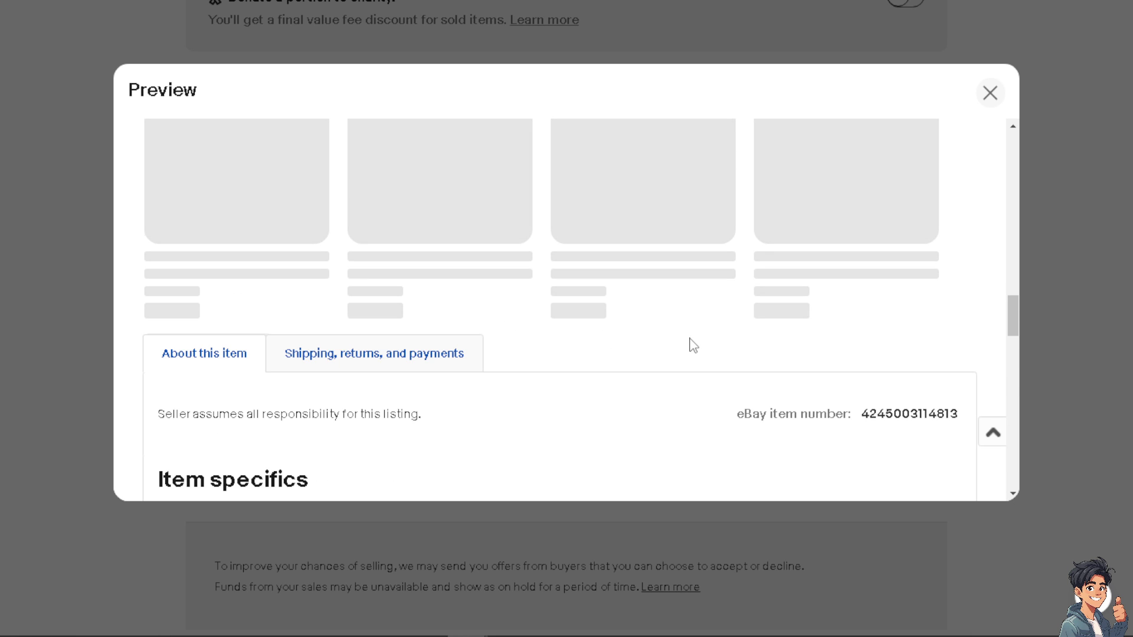
scroll(694, 345, up, 4)
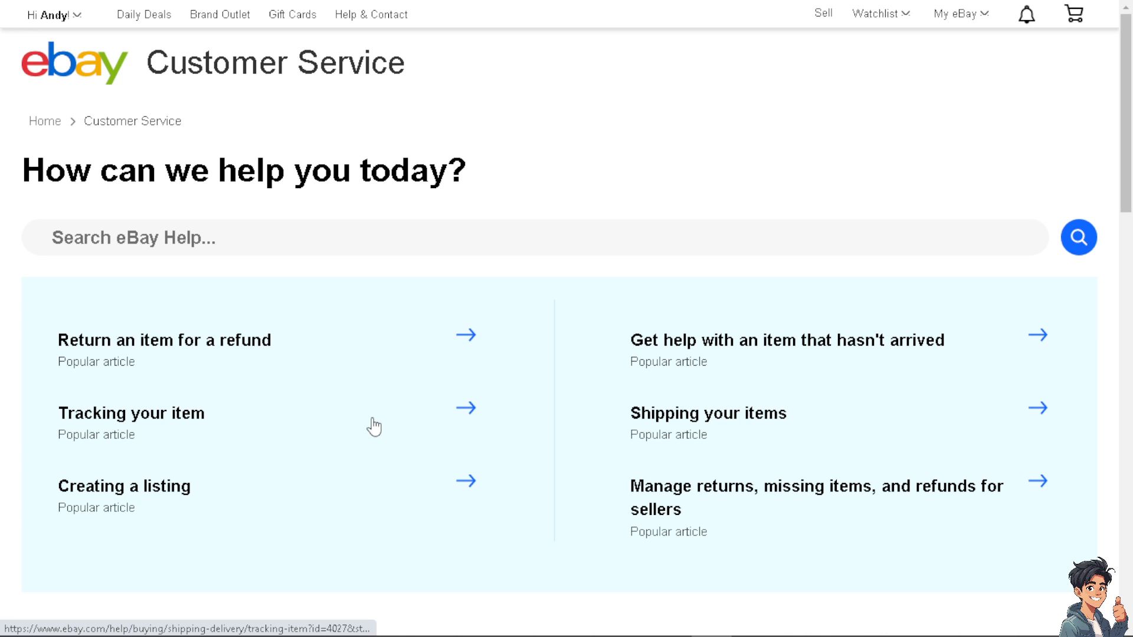
Open the Contact us card under Need more help? on the Customer Service page
scroll(374, 426, down, 10)
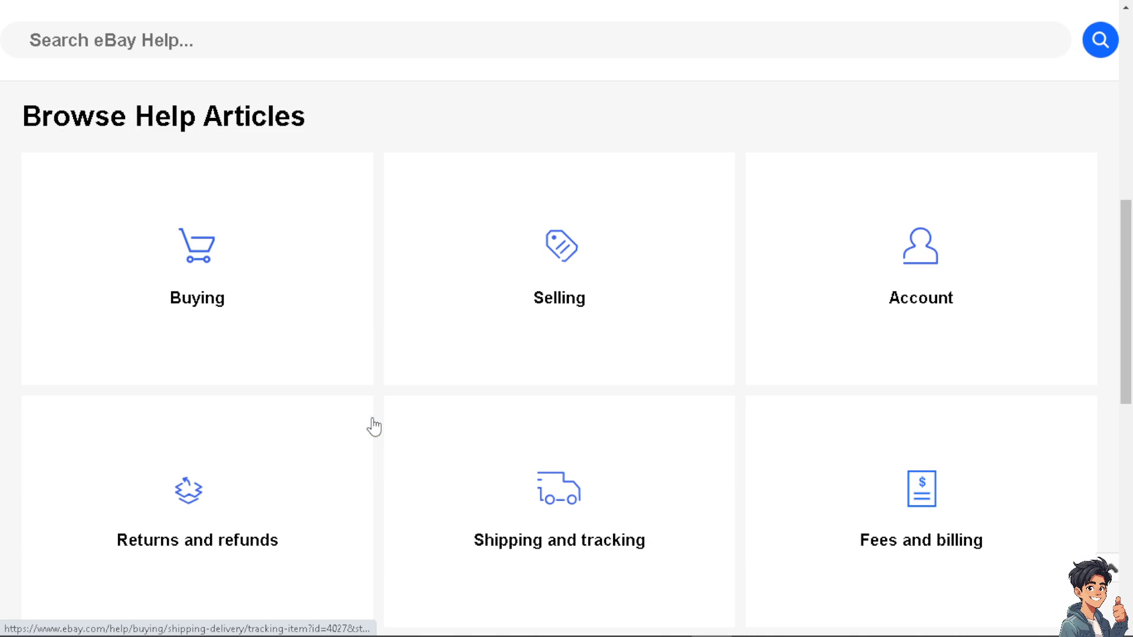
scroll(374, 427, down, 5)
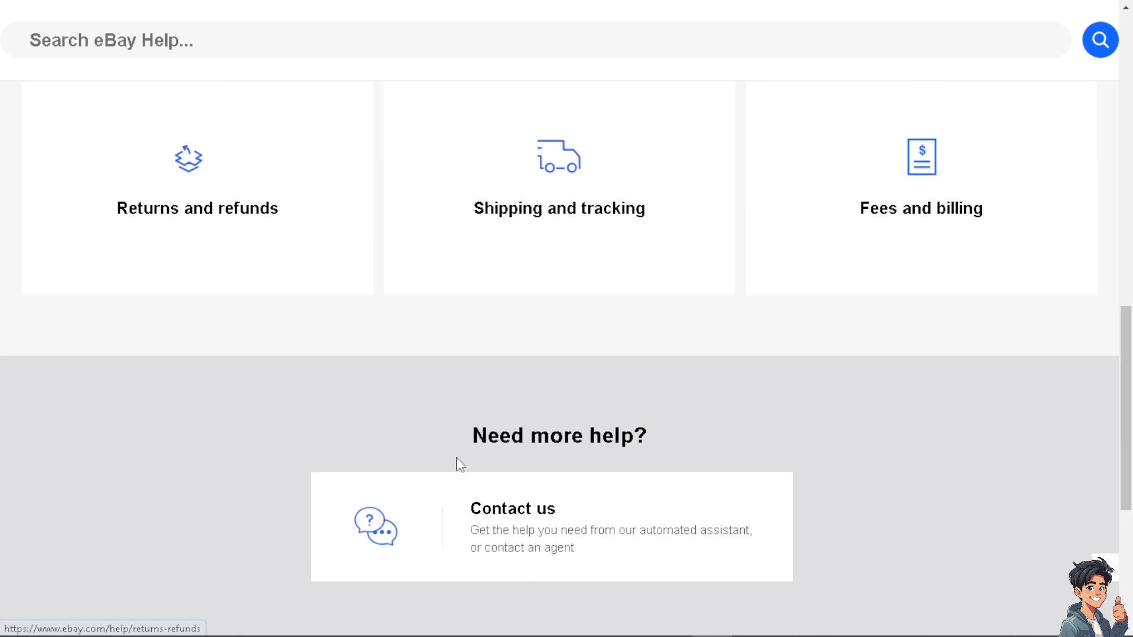
scroll(458, 463, down, 1)
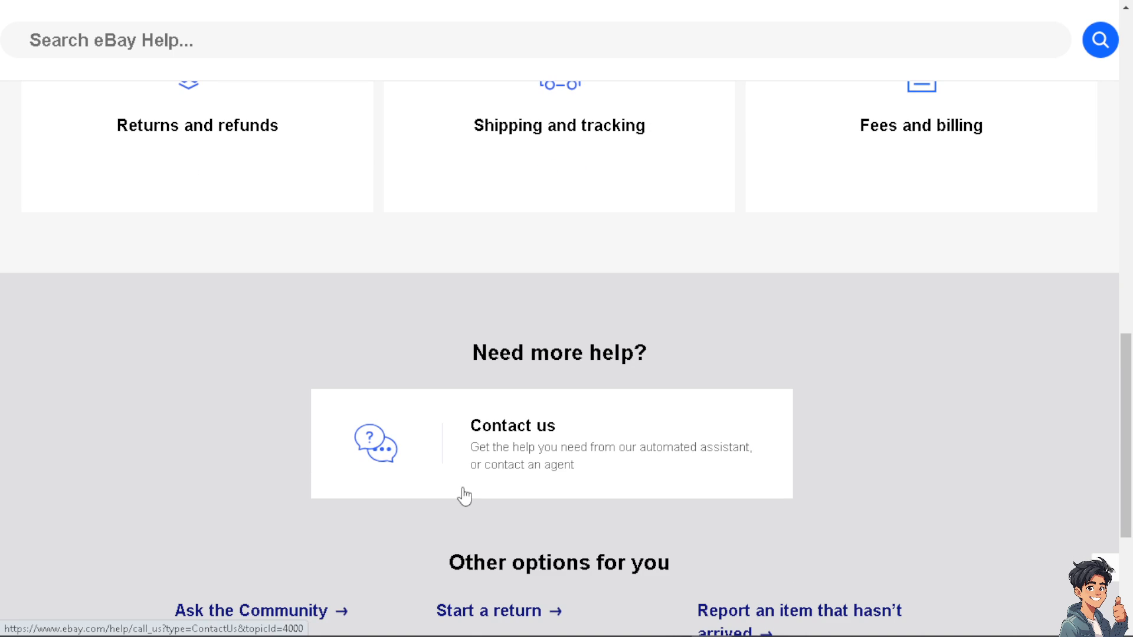
click(344, 406)
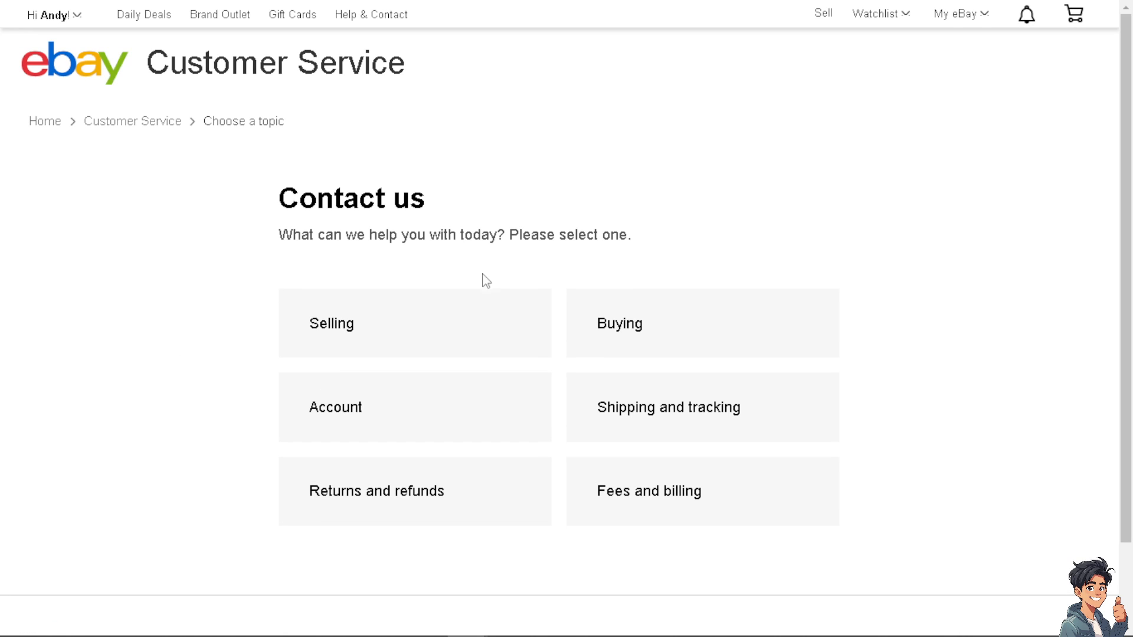